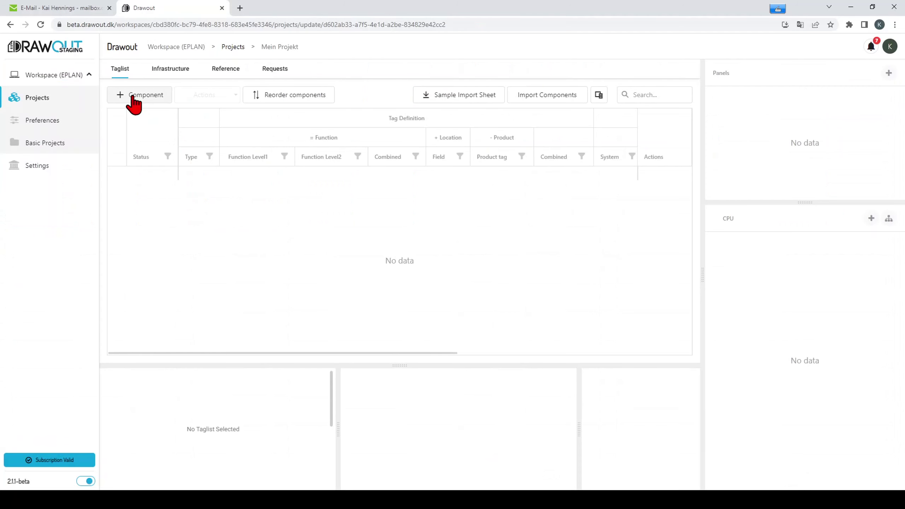
- Import the project components into the taglist from the file Taglist.xlsx
{"action": "left_click", "coordinate": [129, 97]}
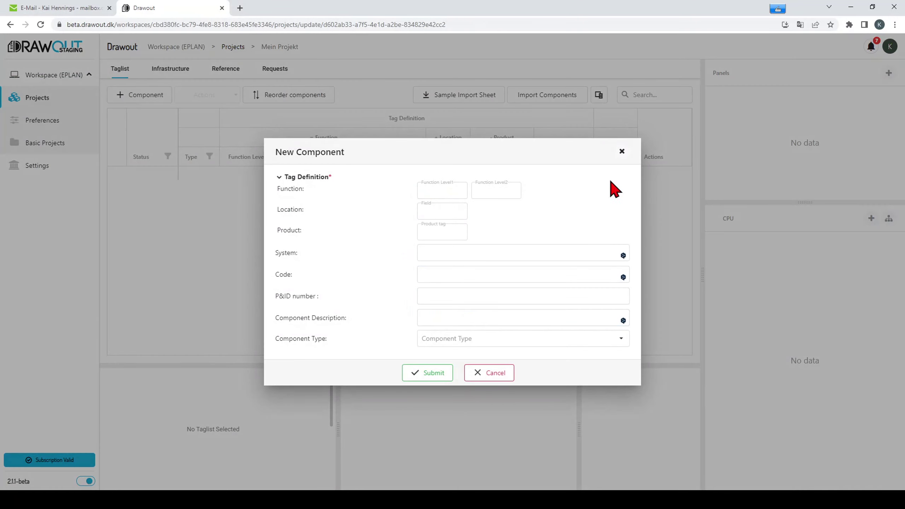
{"action": "left_click", "coordinate": [622, 153]}
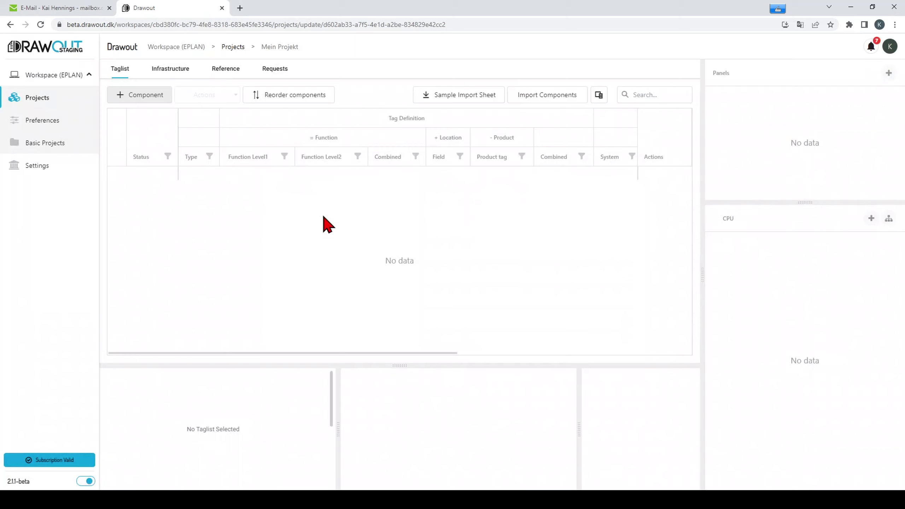
{"action": "left_click", "coordinate": [539, 95]}
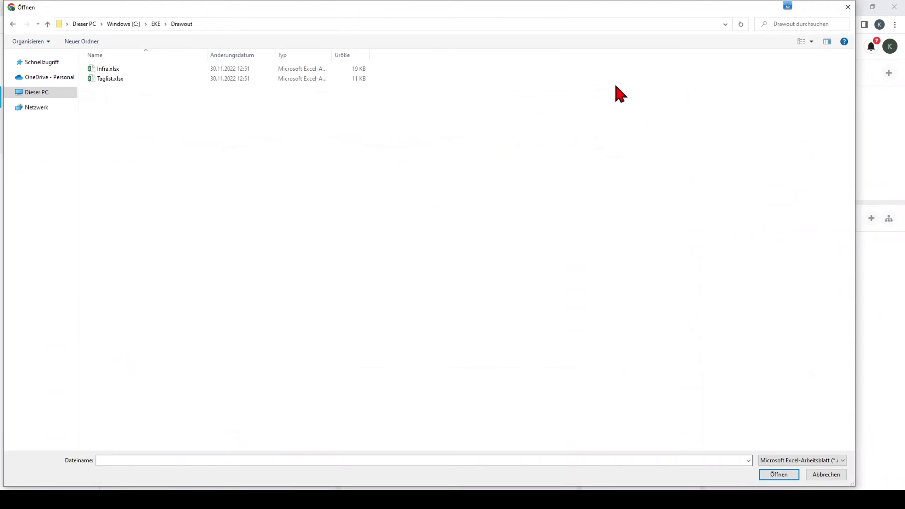
{"action": "left_click", "coordinate": [129, 81]}
{"action": "left_click", "coordinate": [781, 475]}
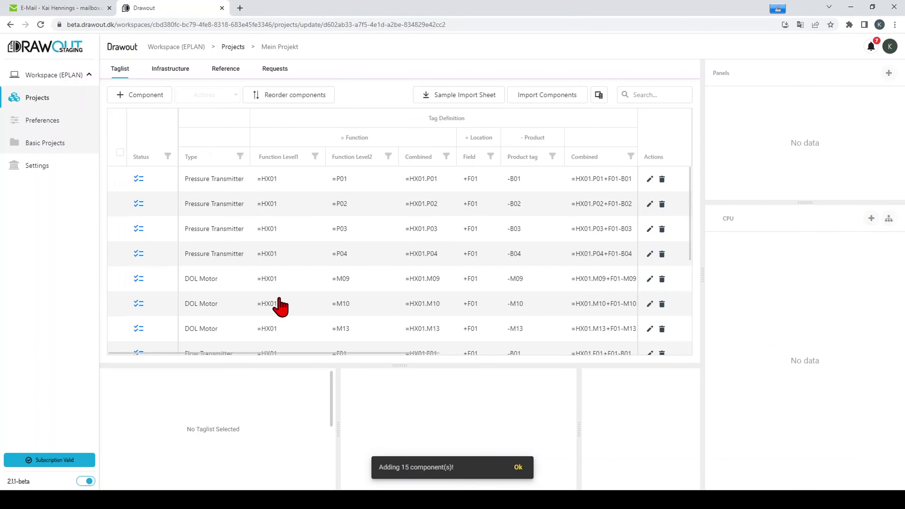
{"action": "scroll", "coordinate": [280, 304], "scroll_direction": "down", "scroll_amount": 3}
{"action": "scroll", "coordinate": [284, 306], "scroll_direction": "up", "scroll_amount": 3}
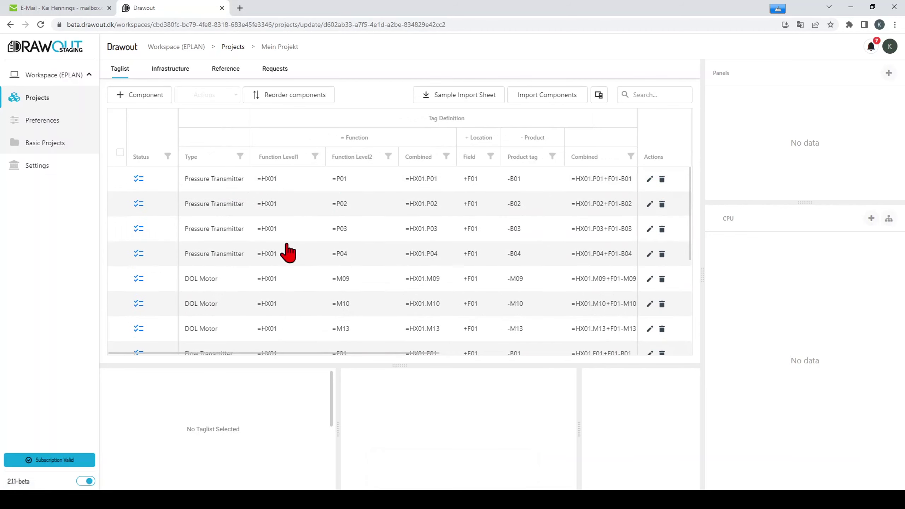
- Examine the enlarged circuit page of DOL motor =HX01.M09, the macros of pressure transmitter =HX01.P02, and the rest of the taglist
{"action": "left_click", "coordinate": [212, 286]}
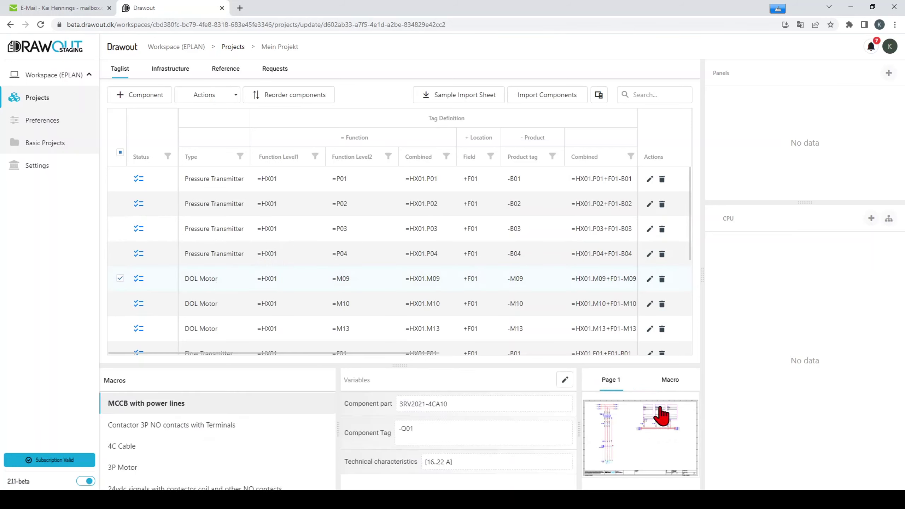
{"action": "left_click", "coordinate": [639, 425]}
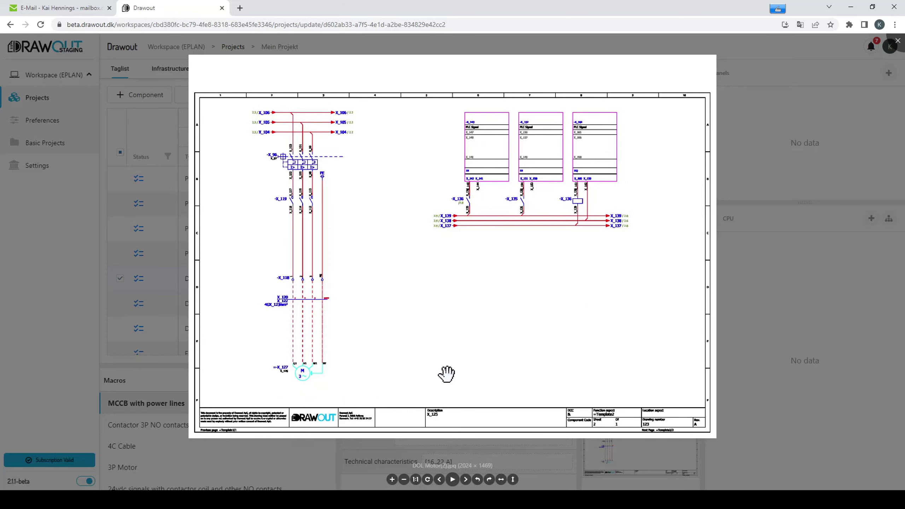
{"action": "left_click", "coordinate": [762, 320]}
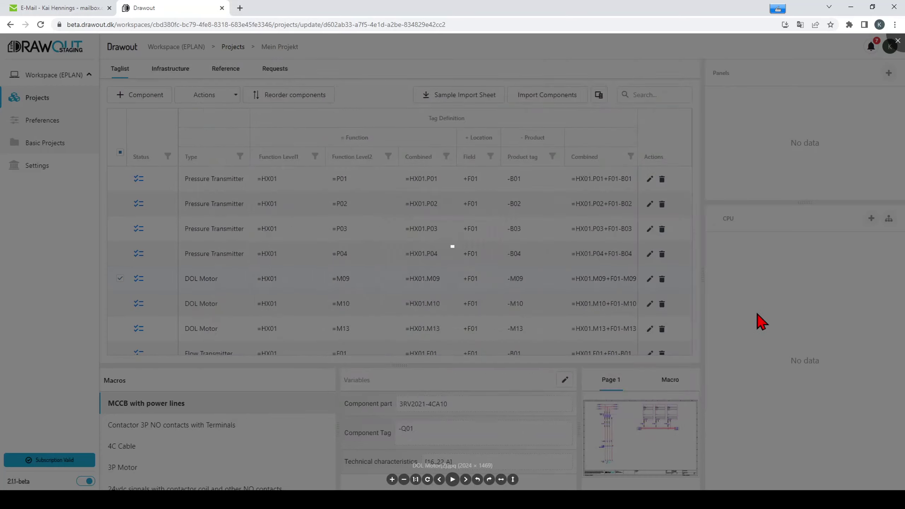
{"action": "left_click", "coordinate": [200, 202]}
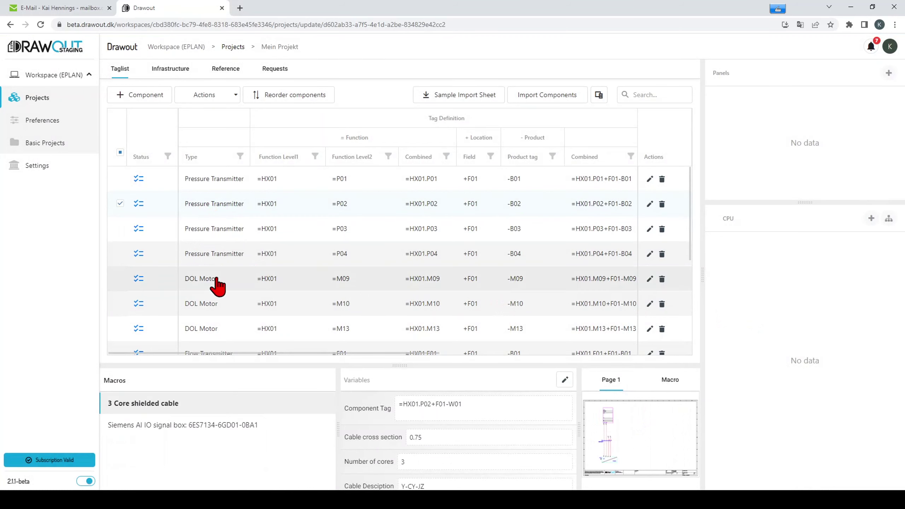
{"action": "left_click", "coordinate": [226, 248]}
{"action": "scroll", "coordinate": [471, 268], "scroll_direction": "down", "scroll_amount": 5}
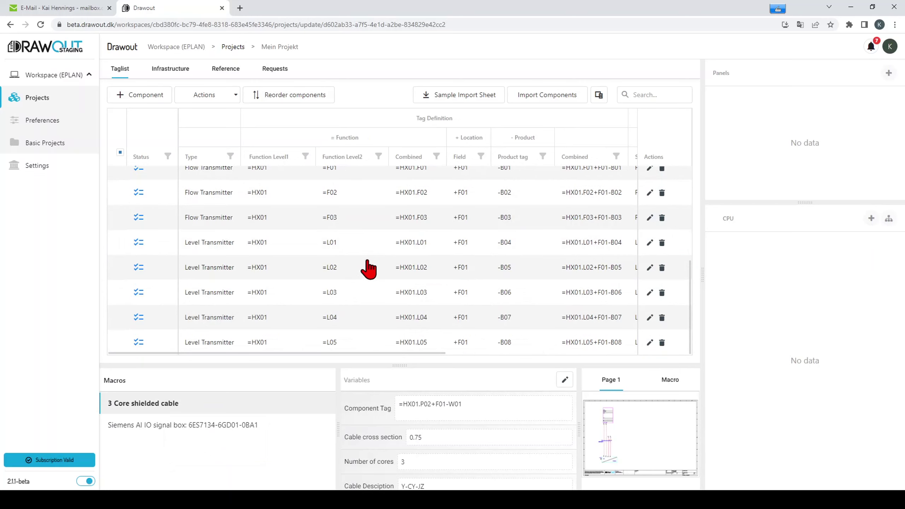
- Start a new panel named A01 with section A01 and panel type Main Control Panel
{"action": "left_click", "coordinate": [889, 74]}
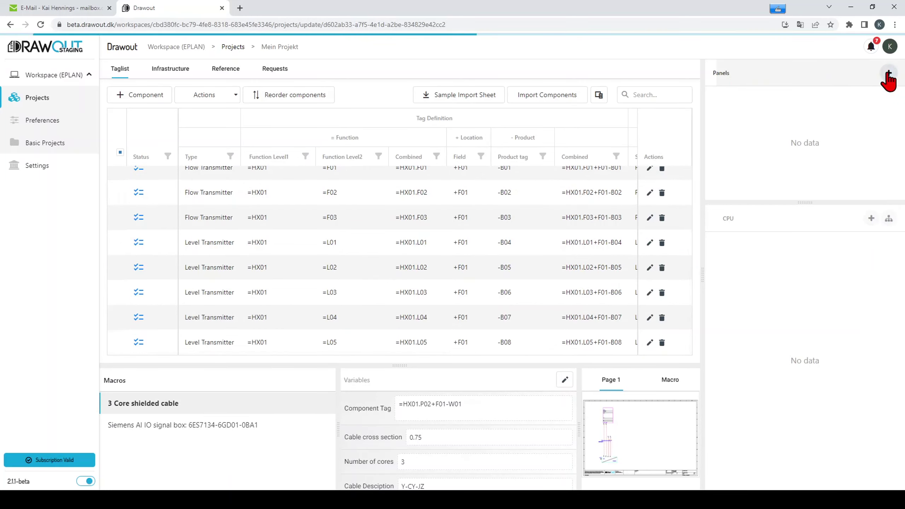
{"action": "left_click", "coordinate": [431, 189]}
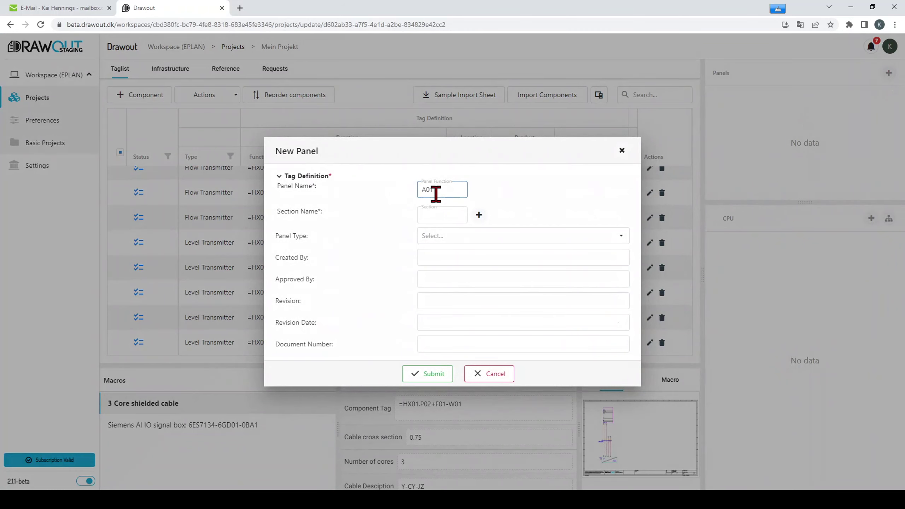
{"action": "type", "text": "A01"}
{"action": "left_click", "coordinate": [436, 215]}
{"action": "left_click", "coordinate": [620, 237]}
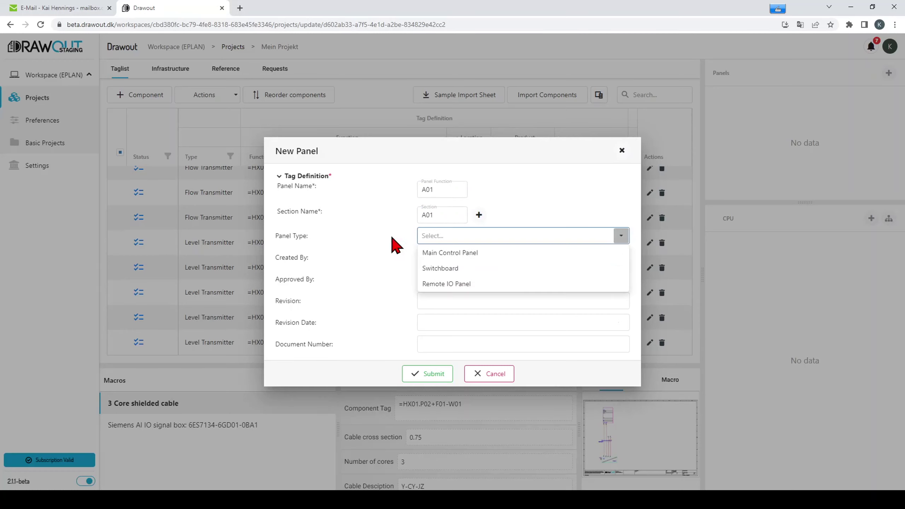
{"action": "left_click", "coordinate": [460, 254]}
- Fill in panel A01's creator and approver, set revision A, revision date 01/12/2022 and document number 007, and submit the panel
{"action": "left_click", "coordinate": [461, 255]}
{"action": "type", "text": "Kai"}
{"action": "left_click", "coordinate": [443, 280]}
{"action": "type", "text": "Du"}
{"action": "left_click", "coordinate": [440, 302]}
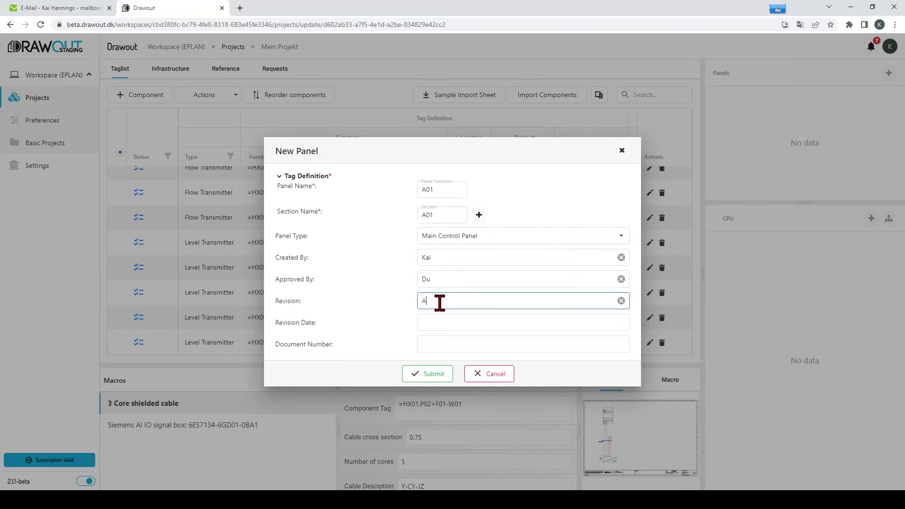
{"action": "left_click", "coordinate": [438, 326]}
{"action": "left_click", "coordinate": [517, 388]}
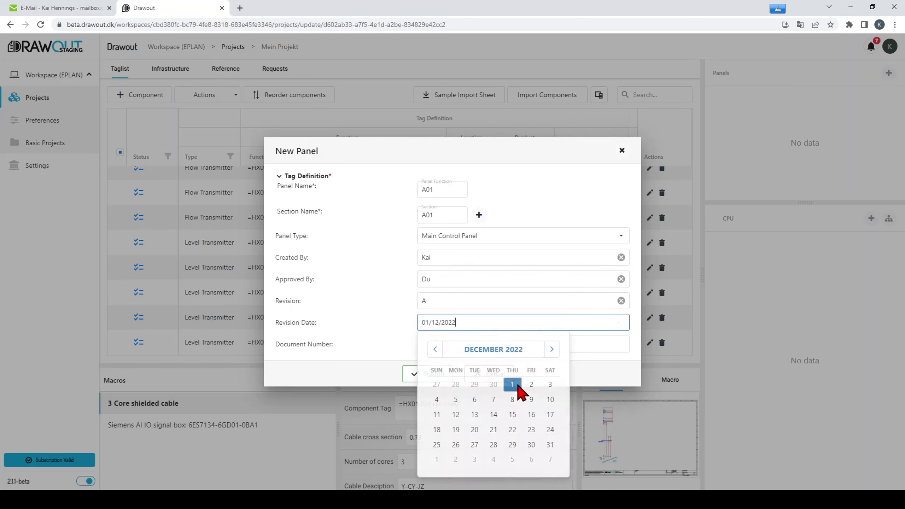
{"action": "left_click", "coordinate": [453, 344]}
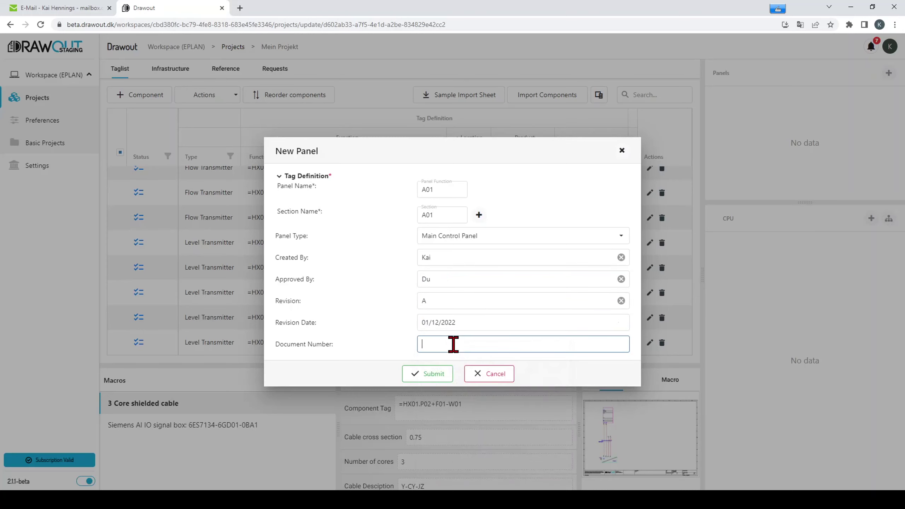
{"action": "type", "text": "007"}
{"action": "left_click", "coordinate": [433, 375]}
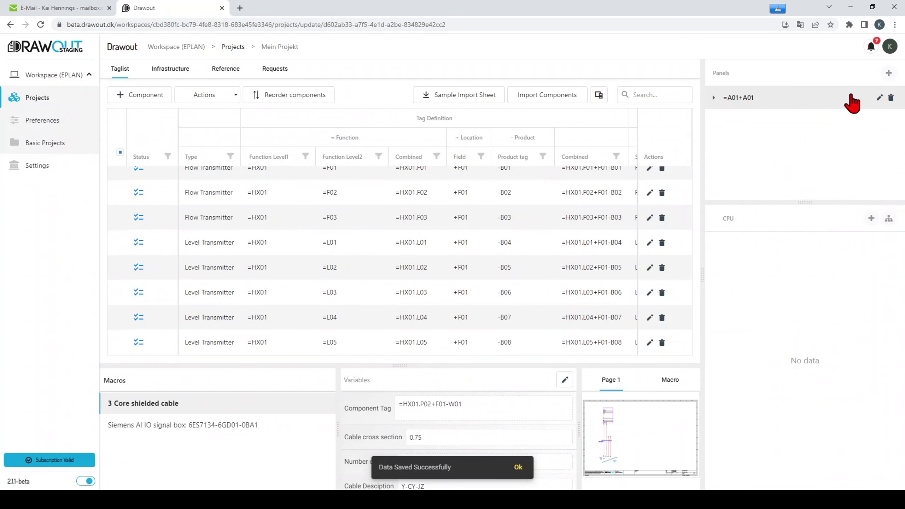
- Start a second panel named B01 with section B001 and panel type Remote IO Panel
{"action": "left_click", "coordinate": [889, 72]}
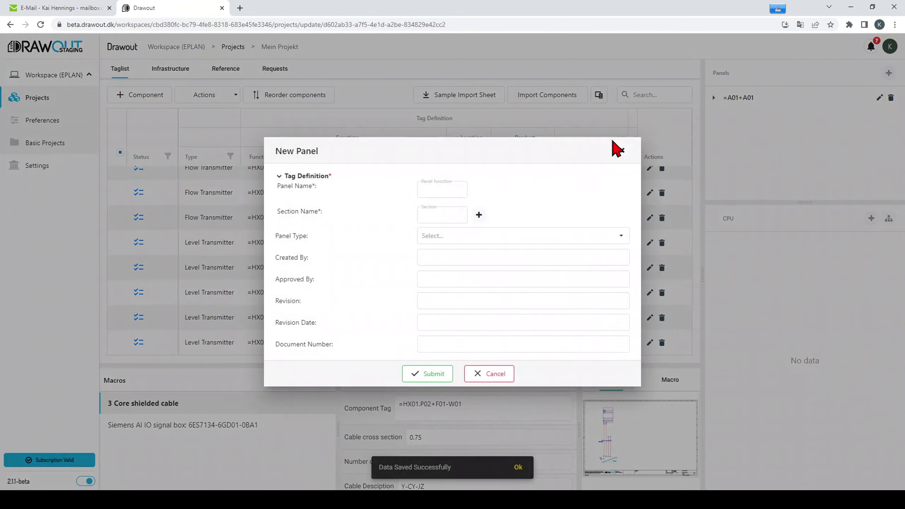
{"action": "left_click", "coordinate": [449, 194]}
{"action": "type", "text": "B01"}
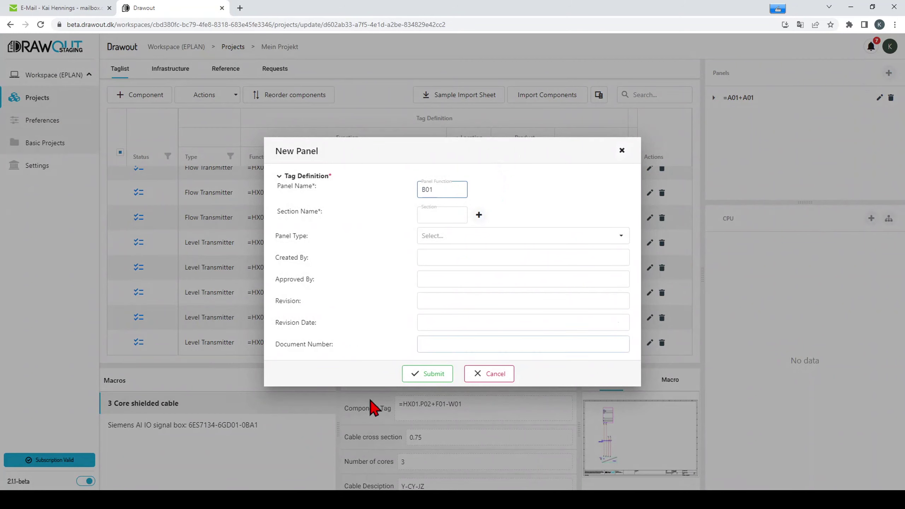
{"action": "left_click", "coordinate": [443, 215]}
{"action": "type", "text": "B001"}
{"action": "left_click", "coordinate": [444, 236]}
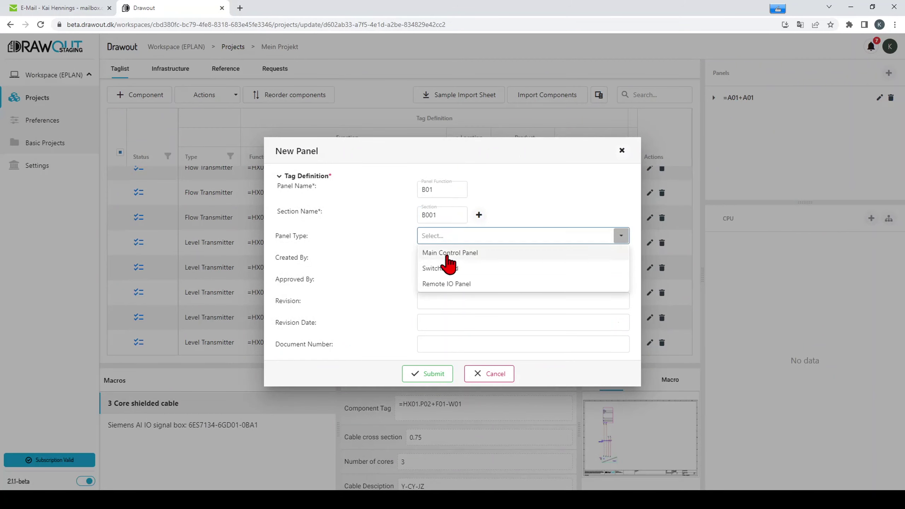
{"action": "left_click", "coordinate": [446, 284]}
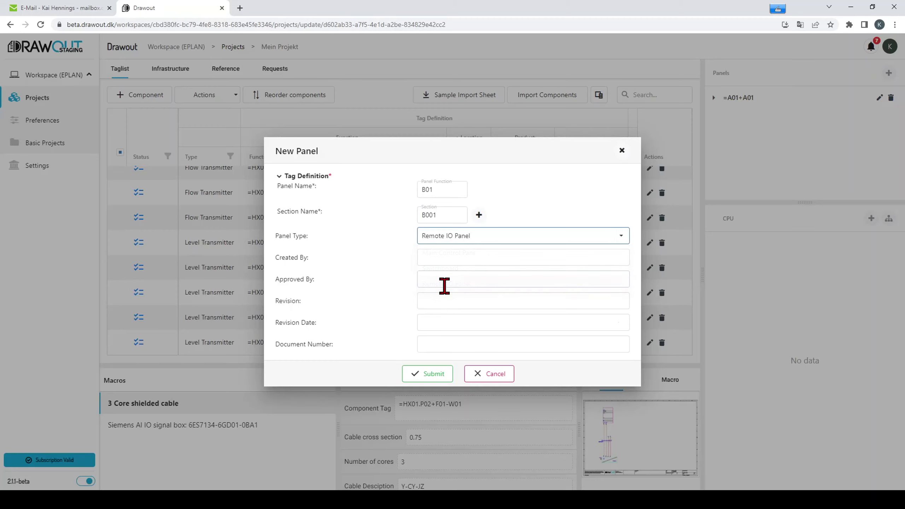
- Fill in panel B01's creator and approver, set revision A, a revision date and document number 001, and submit the panel
{"action": "left_click", "coordinate": [445, 256]}
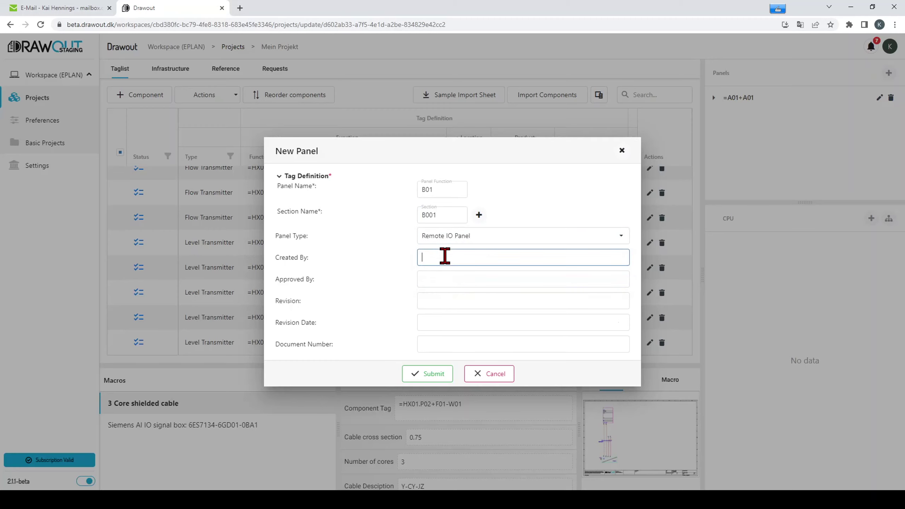
{"action": "type", "text": "KAI"}
{"action": "left_click", "coordinate": [438, 278]}
{"action": "type", "text": "EKE"}
{"action": "left_click", "coordinate": [435, 300]}
{"action": "type", "text": "A"}
{"action": "left_click", "coordinate": [442, 323]}
{"action": "left_click", "coordinate": [519, 386]}
{"action": "left_click", "coordinate": [445, 344]}
{"action": "type", "text": "001"}
{"action": "left_click", "coordinate": [437, 374]}
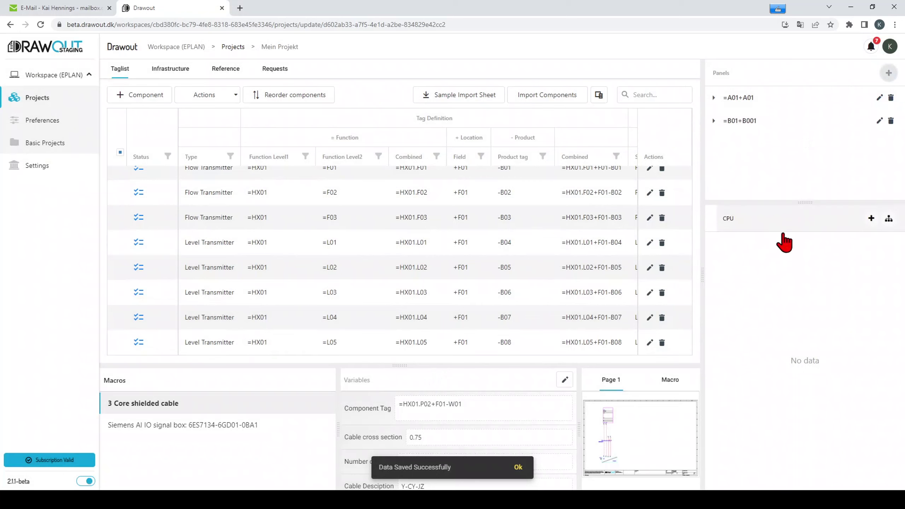
- Start a new CPU named KF001 and assign it to panel =A01+A01, section =A01A01
{"action": "left_click", "coordinate": [871, 218]}
{"action": "left_click", "coordinate": [450, 218]}
{"action": "double_click", "coordinate": [452, 218]}
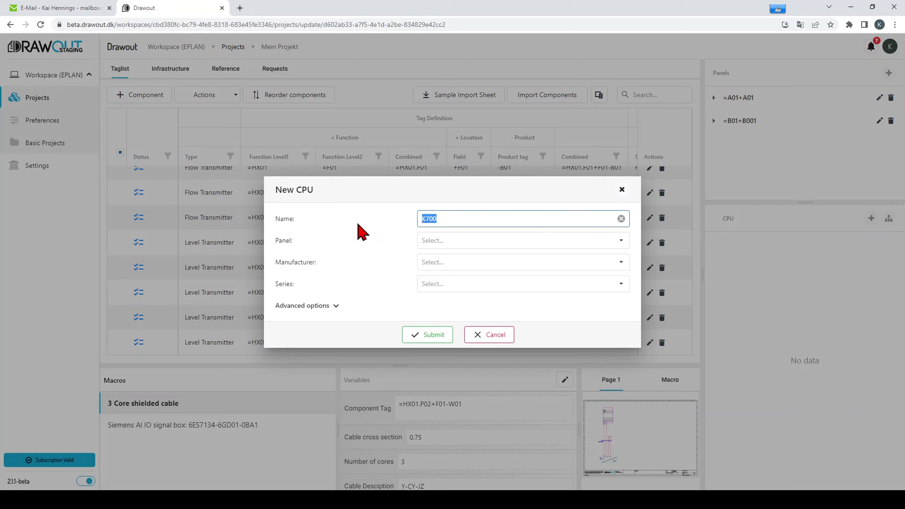
{"action": "type", "text": "F"}
{"action": "key", "text": "BackSpace"}
{"action": "type", "text": "KF001"}
{"action": "left_click", "coordinate": [478, 241]}
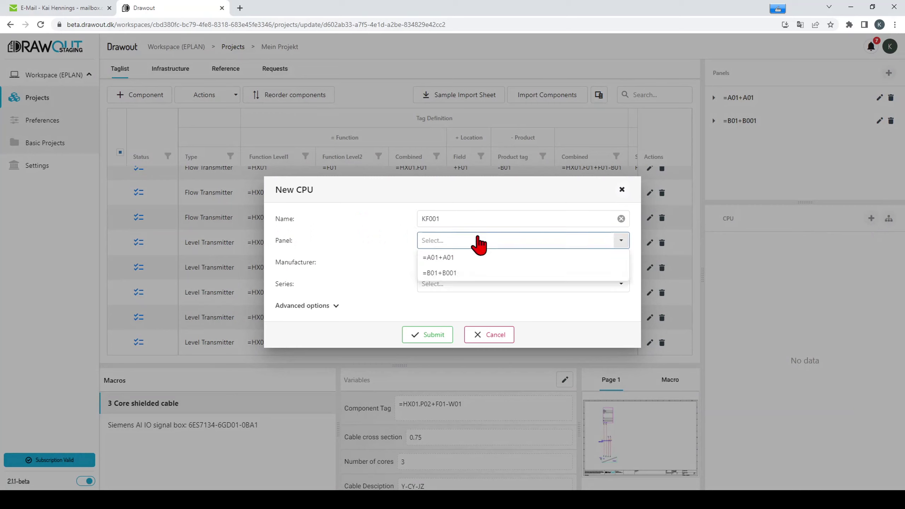
{"action": "left_click", "coordinate": [466, 258]}
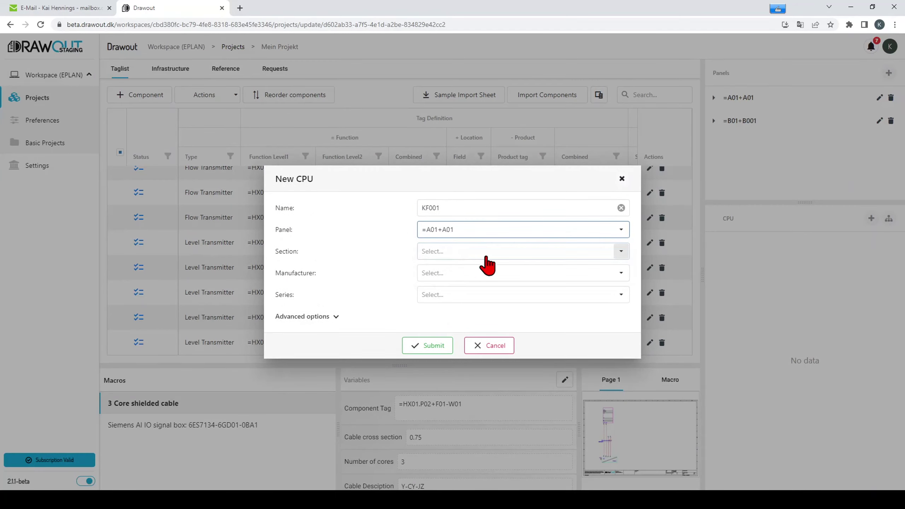
{"action": "left_click", "coordinate": [486, 252]}
{"action": "left_click", "coordinate": [477, 268]}
- Set the CPU's manufacturer to Siemens AG and series to SIMATIC S7-300, check its part number in the advanced options, and submit it
{"action": "left_click", "coordinate": [484, 275]}
{"action": "left_click", "coordinate": [474, 289]}
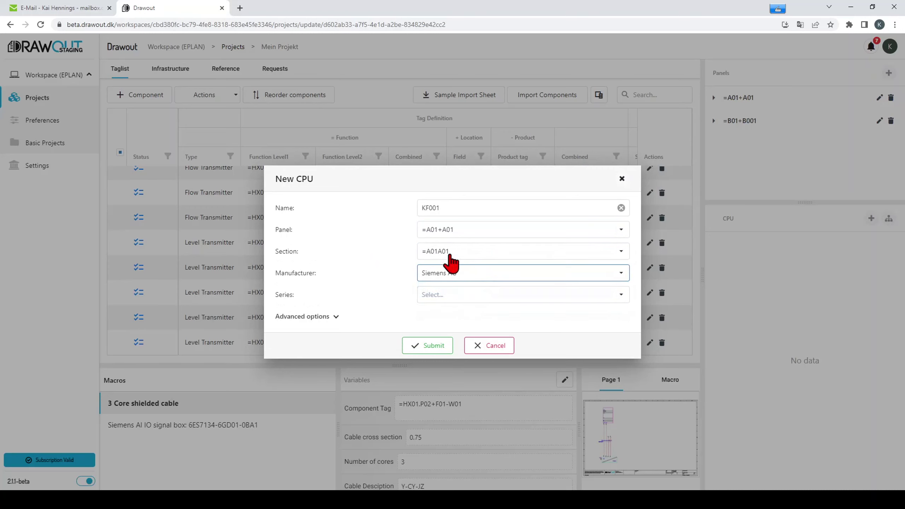
{"action": "left_click", "coordinate": [479, 295]}
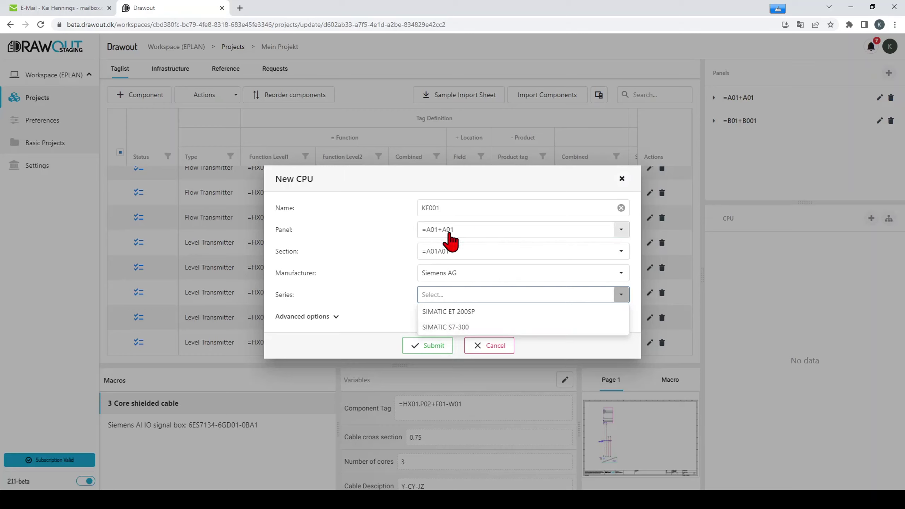
{"action": "left_click", "coordinate": [447, 328]}
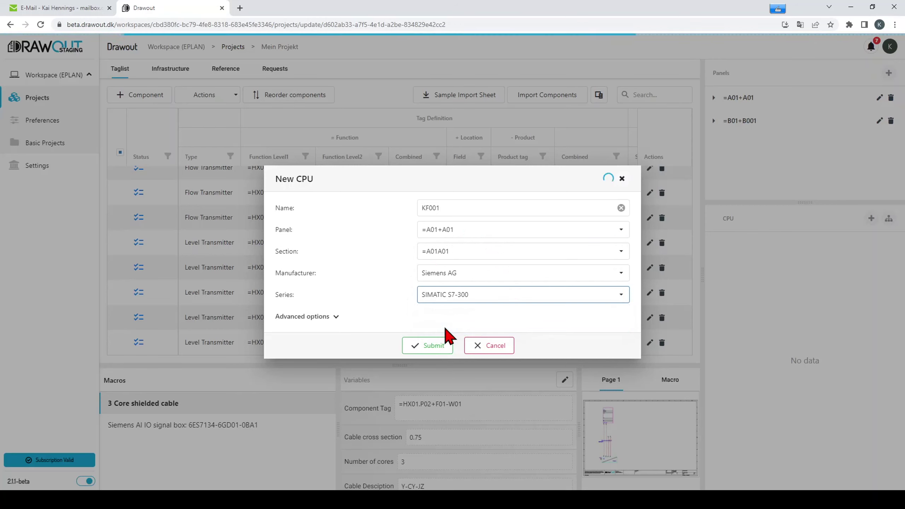
{"action": "left_click", "coordinate": [337, 317]}
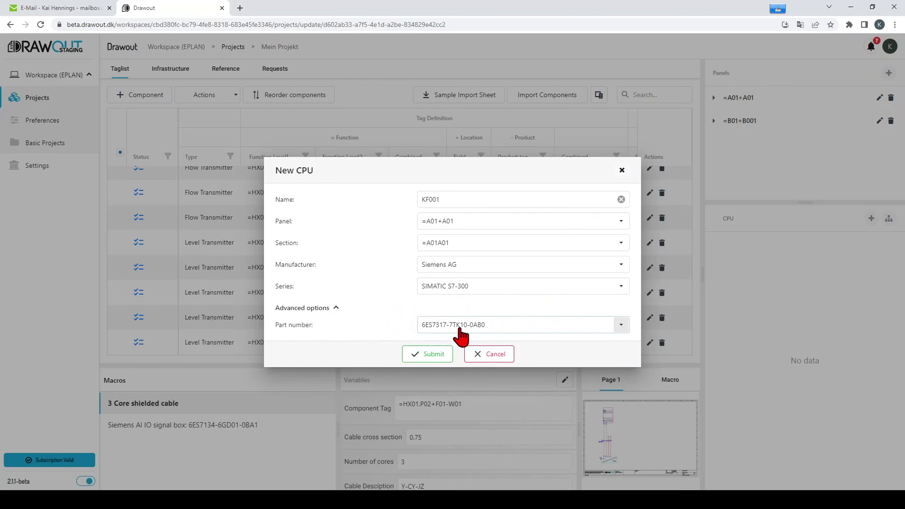
{"action": "left_click", "coordinate": [431, 355]}
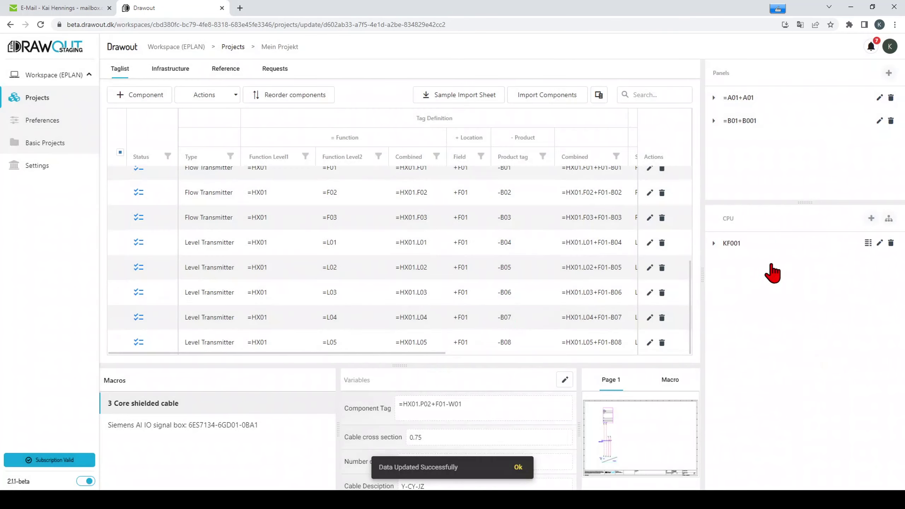
- Start a new node named KF100 and assign it to panel =B01+B001, section =B01B001
{"action": "left_click", "coordinate": [888, 221]}
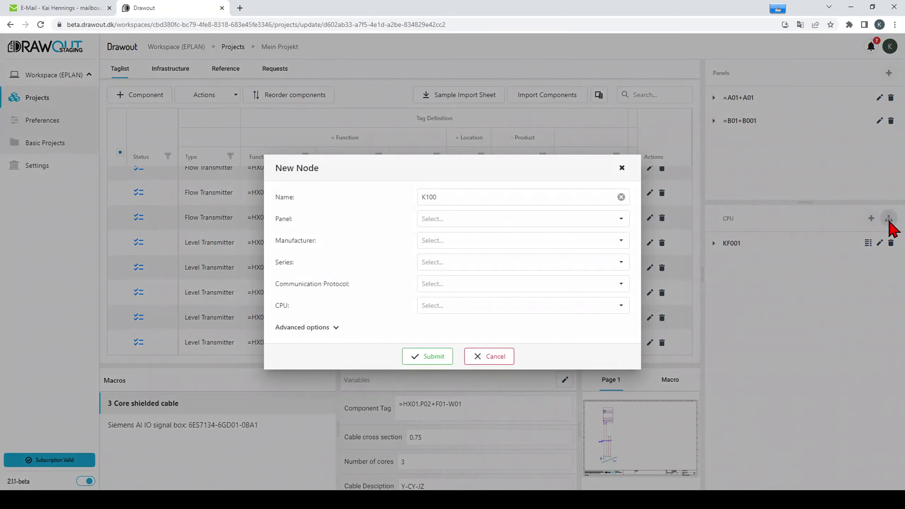
{"action": "left_click", "coordinate": [470, 195]}
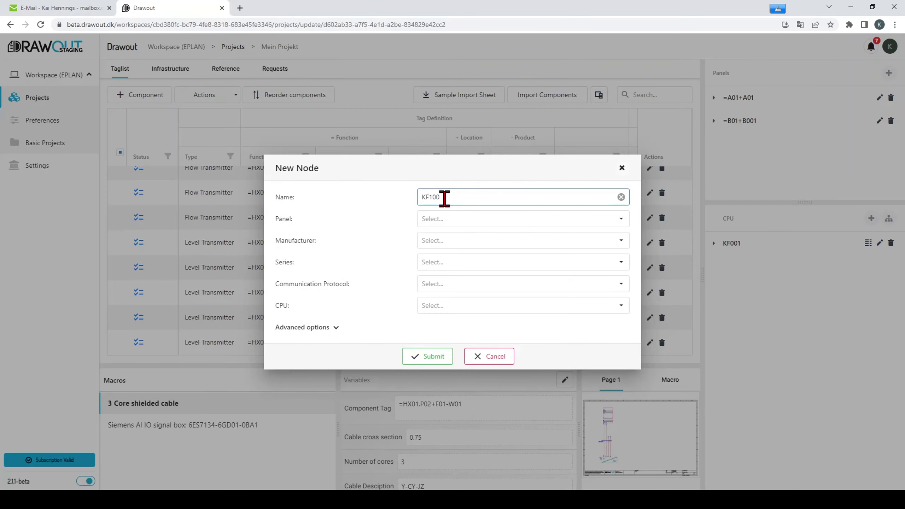
{"action": "left_click", "coordinate": [463, 218]}
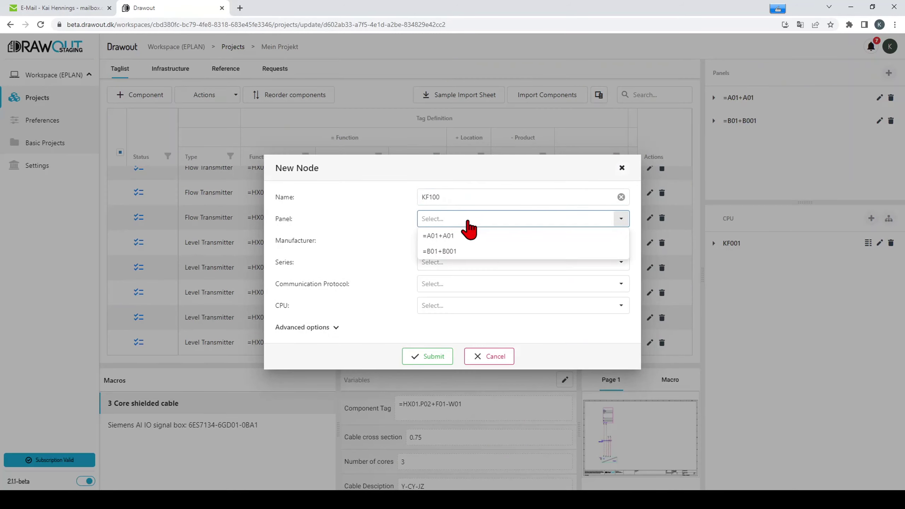
{"action": "left_click", "coordinate": [448, 252]}
{"action": "left_click", "coordinate": [451, 232]}
{"action": "left_click", "coordinate": [453, 251]}
- Set the new node's panel to =B01+B001, section =B01B001, manufacturer Siemens AG, series SIMATIC ET 200SP and communication protocol PROFINET
{"action": "left_click", "coordinate": [444, 254]}
{"action": "left_click", "coordinate": [445, 271]}
{"action": "left_click", "coordinate": [445, 276]}
{"action": "left_click", "coordinate": [450, 290]}
{"action": "left_click", "coordinate": [452, 305]}
{"action": "left_click", "coordinate": [452, 309]}
- Link the node to CPU KF001, check the part numbers in the advanced options, and submit the node
{"action": "left_click", "coordinate": [450, 317]}
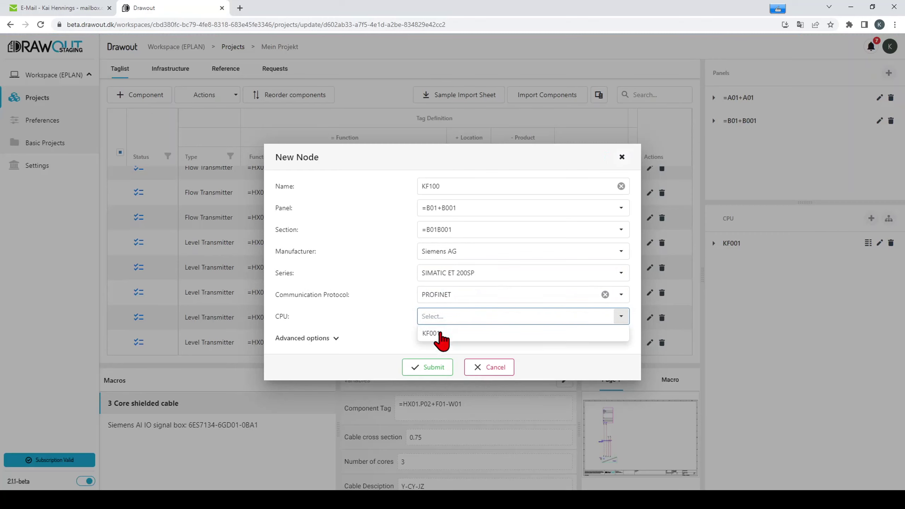
{"action": "left_click", "coordinate": [433, 335]}
{"action": "left_click", "coordinate": [334, 339]}
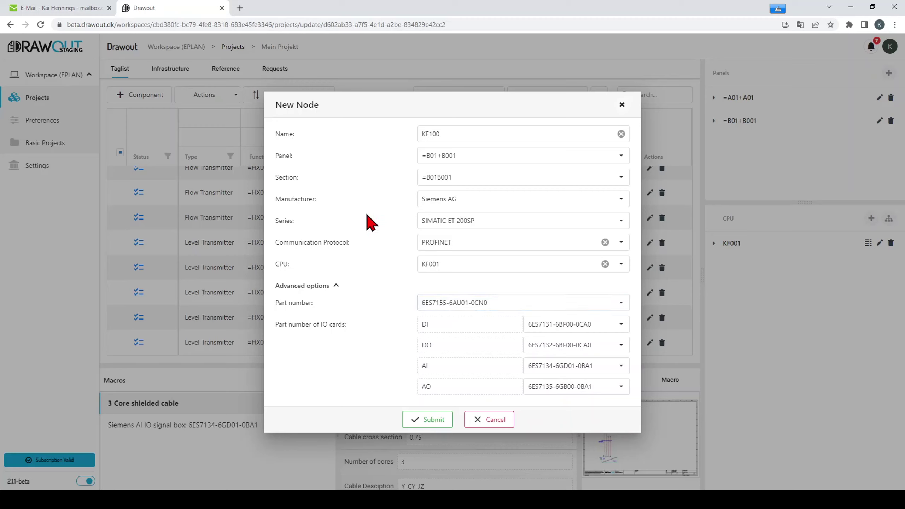
{"action": "left_click", "coordinate": [433, 422]}
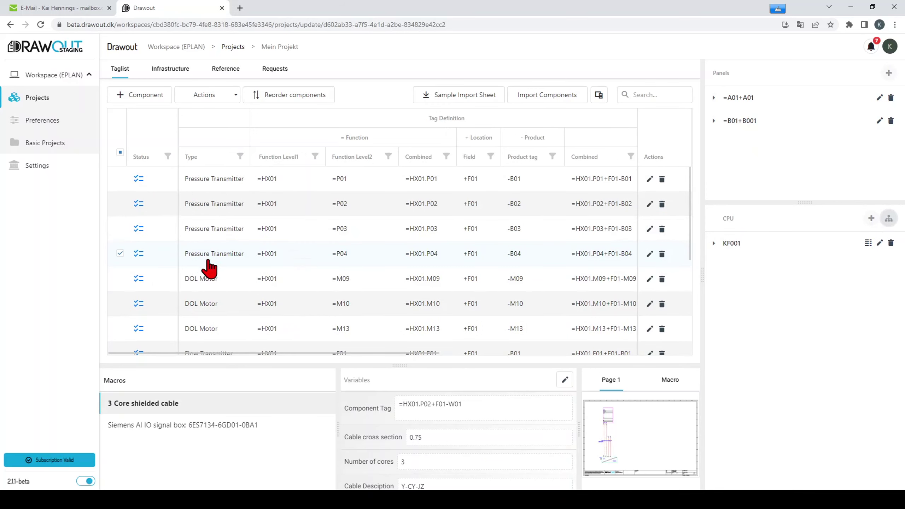
- Select all pressure, flow and level transmitters in the taglist, leaving out the DOL motors
{"action": "left_click", "coordinate": [120, 179]}
{"action": "left_click", "coordinate": [120, 228]}
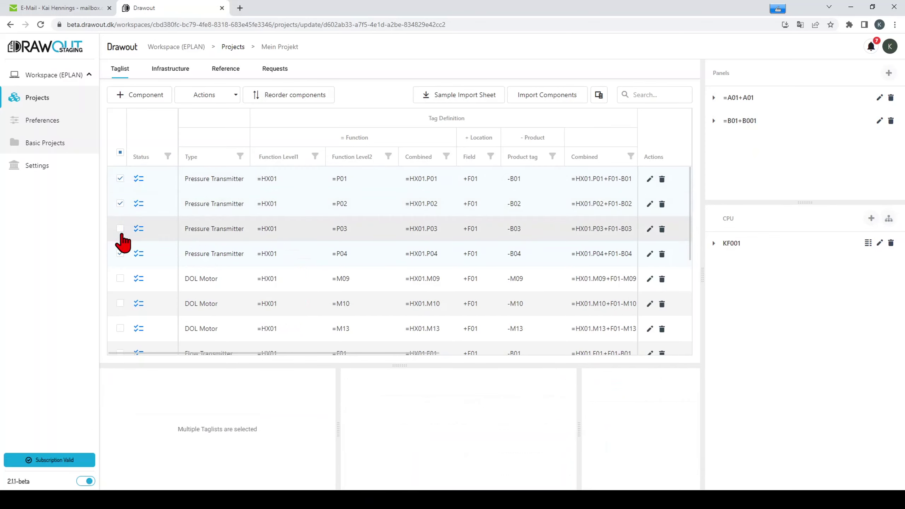
{"action": "left_click", "coordinate": [120, 253]}
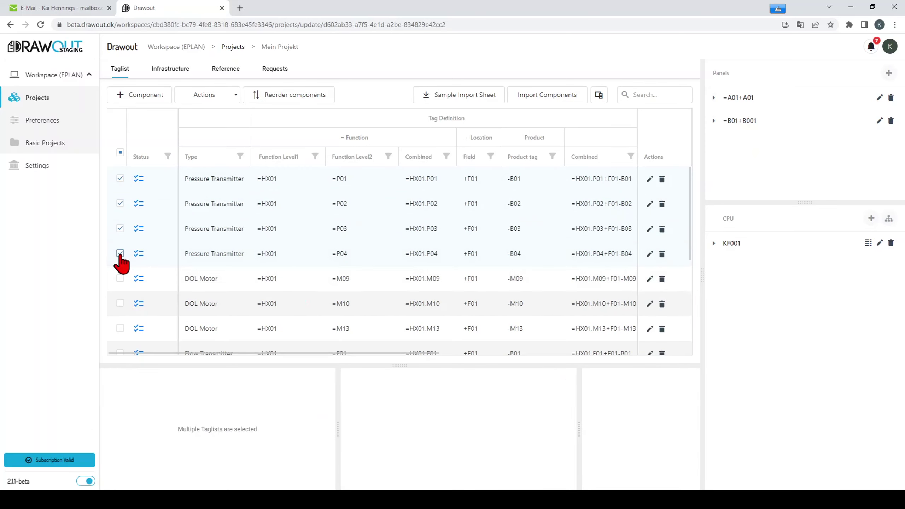
{"action": "scroll", "coordinate": [122, 262], "scroll_direction": "down", "scroll_amount": 3}
{"action": "left_click", "coordinate": [121, 244]}
{"action": "left_click", "coordinate": [120, 268]}
{"action": "left_click", "coordinate": [121, 293]}
{"action": "left_click", "coordinate": [120, 318]}
{"action": "left_click", "coordinate": [120, 343]}
{"action": "scroll", "coordinate": [121, 347], "scroll_direction": "down", "scroll_amount": 3}
{"action": "left_click", "coordinate": [121, 292]}
{"action": "left_click", "coordinate": [121, 317]}
{"action": "left_click", "coordinate": [120, 342]}
- Assign the selected transmitters to panel =B01+B001, section =B01B001 and node KF100, and confirm the modification
{"action": "left_click", "coordinate": [237, 95]}
{"action": "left_click", "coordinate": [210, 113]}
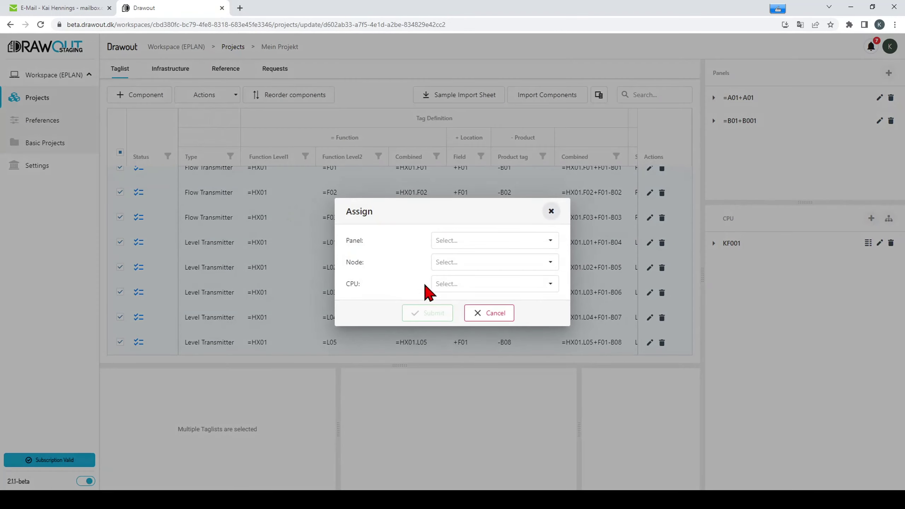
{"action": "left_click", "coordinate": [551, 241]}
{"action": "left_click", "coordinate": [469, 275]}
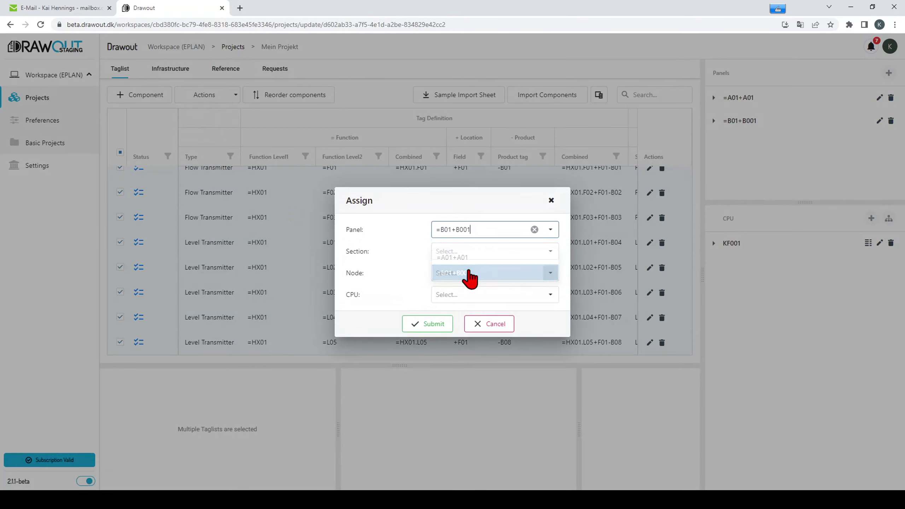
{"action": "left_click", "coordinate": [484, 252]}
{"action": "left_click", "coordinate": [474, 272]}
{"action": "left_click", "coordinate": [466, 281]}
{"action": "left_click", "coordinate": [464, 291]}
{"action": "left_click", "coordinate": [459, 289]}
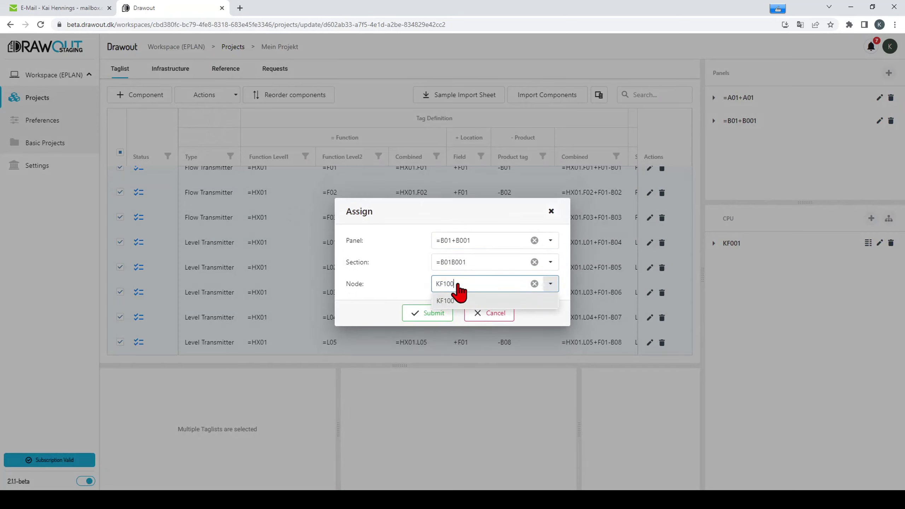
{"action": "left_click", "coordinate": [449, 300]}
{"action": "left_click", "coordinate": [424, 314]}
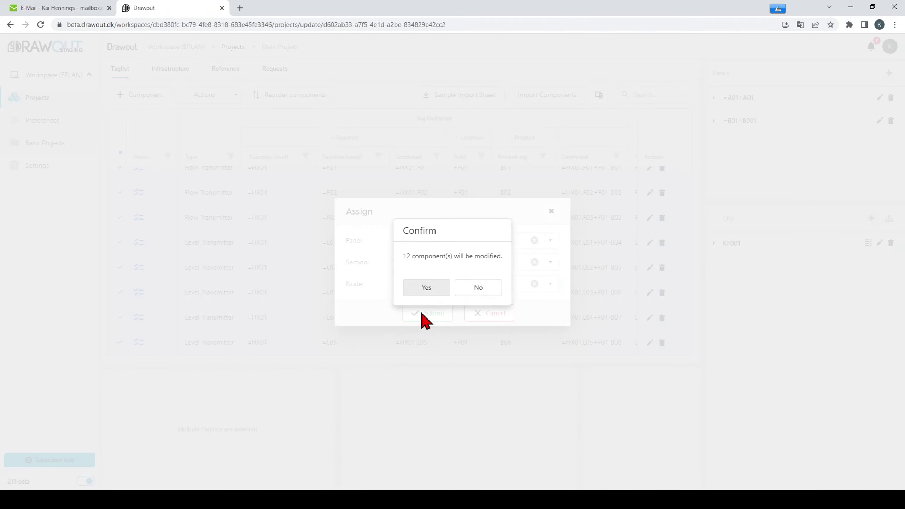
{"action": "left_click", "coordinate": [427, 287]}
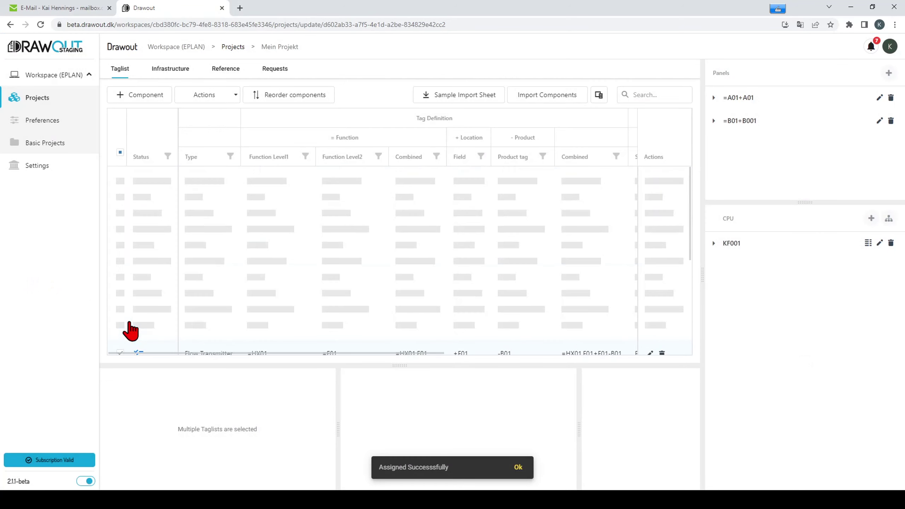
- Clear the selection, then assign the three DOL motors M09, M10 and M13 to panel =A01+A01, section =A01A01 and node KF100
{"action": "left_click", "coordinate": [120, 154]}
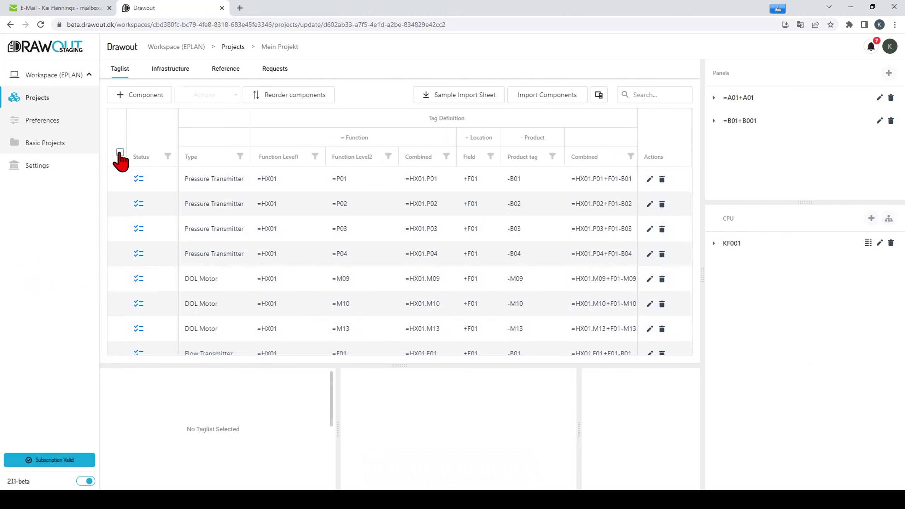
{"action": "left_click", "coordinate": [120, 278]}
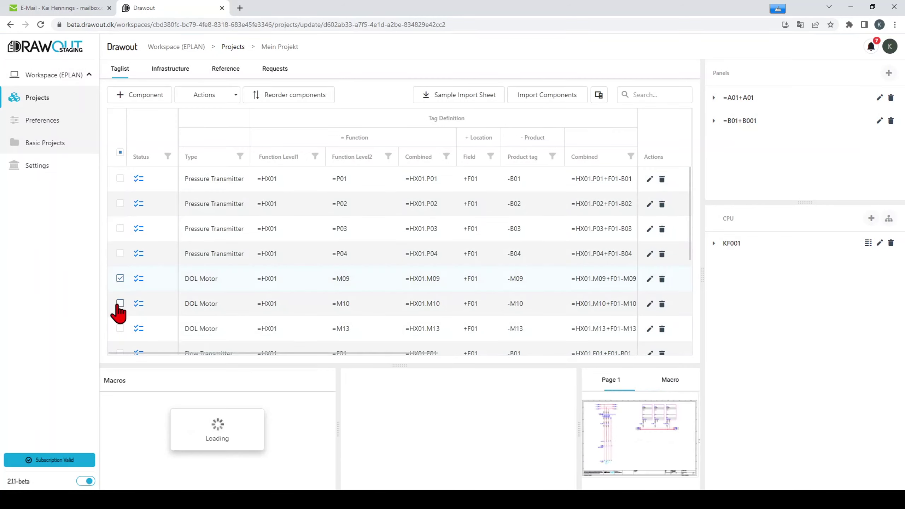
{"action": "left_click", "coordinate": [120, 304]}
{"action": "left_click", "coordinate": [120, 328]}
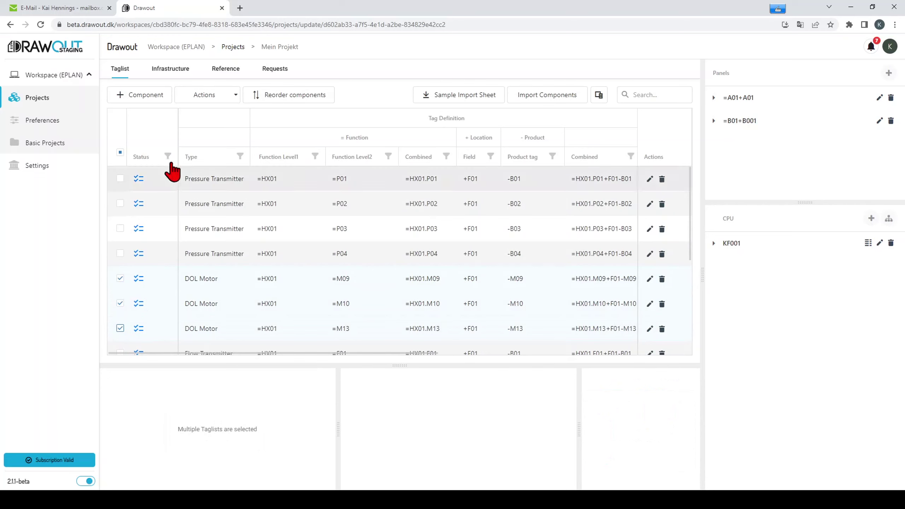
{"action": "left_click", "coordinate": [232, 100]}
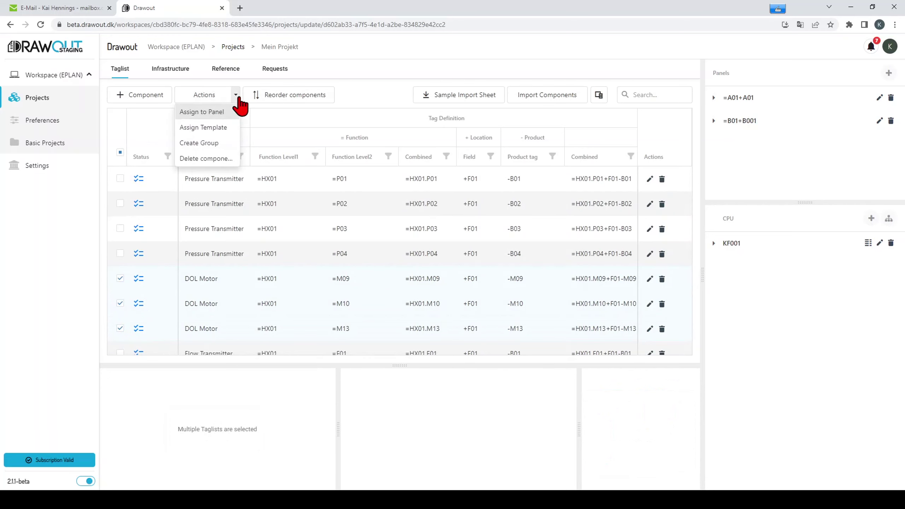
{"action": "left_click", "coordinate": [222, 113]}
{"action": "left_click", "coordinate": [549, 241]}
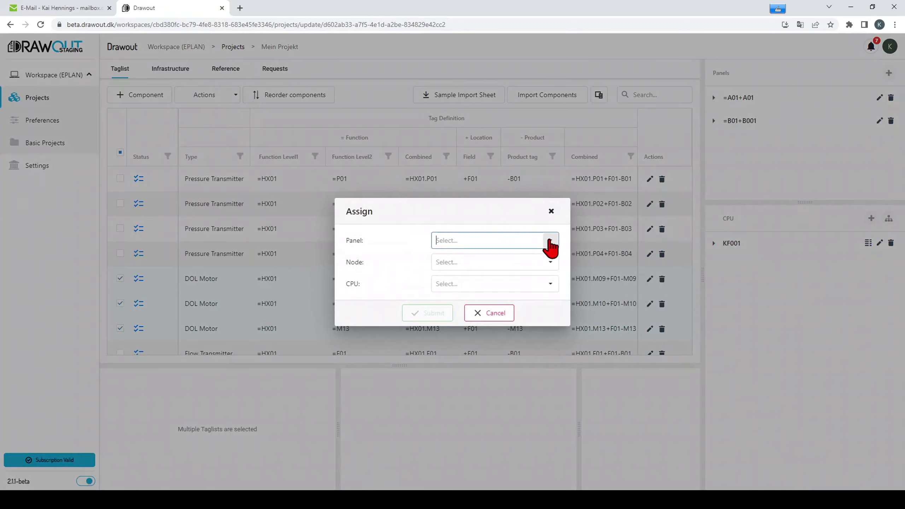
{"action": "left_click", "coordinate": [510, 257]}
{"action": "left_click", "coordinate": [550, 251]}
{"action": "left_click", "coordinate": [517, 266]}
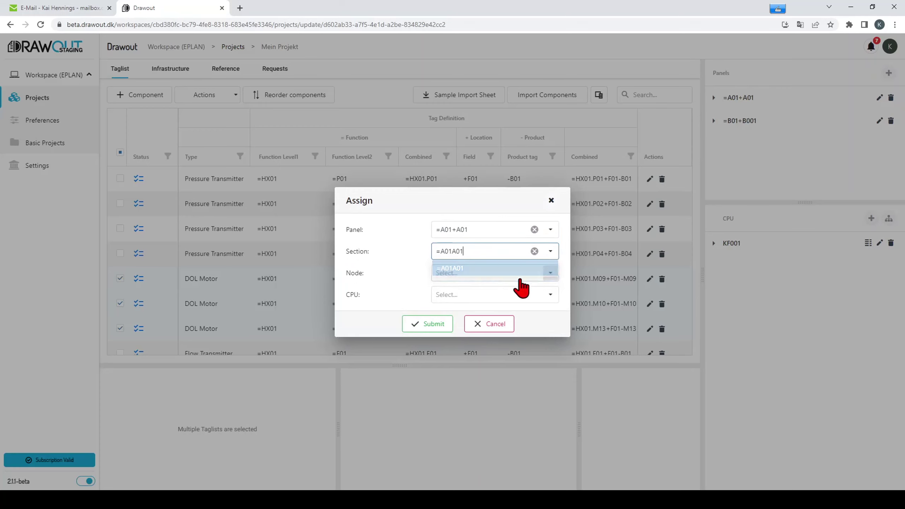
{"action": "left_click", "coordinate": [551, 273]}
{"action": "left_click", "coordinate": [502, 291]}
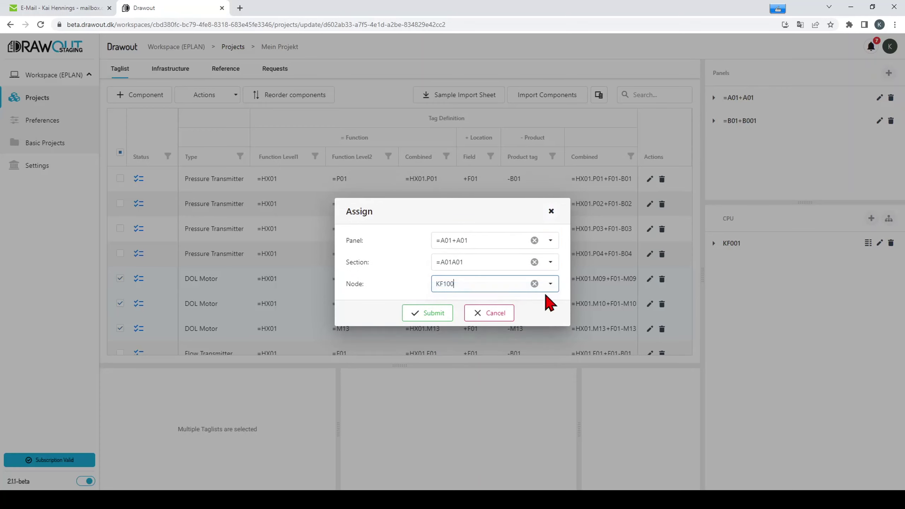
{"action": "left_click", "coordinate": [428, 324]}
{"action": "left_click", "coordinate": [432, 291]}
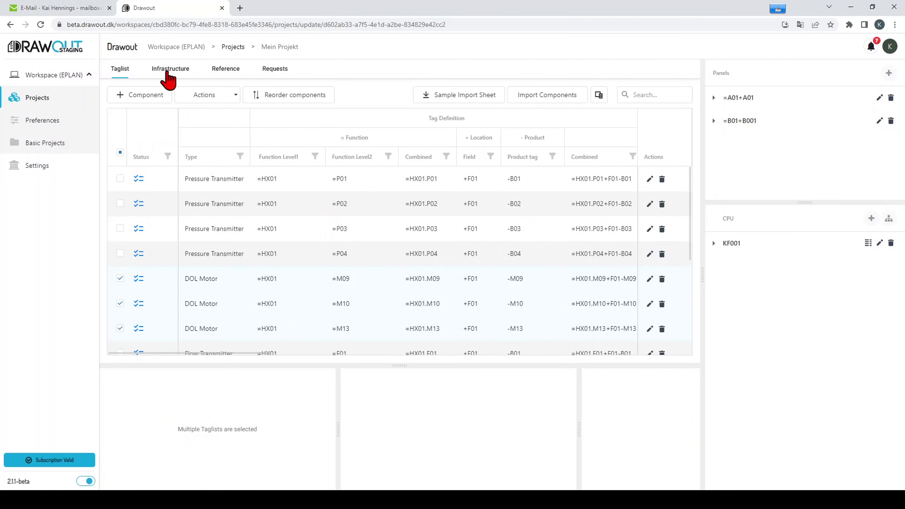
- Open the project's infrastructure list and examine the component types offered for a new infrastructure entry without adding one
{"action": "left_click", "coordinate": [167, 71]}
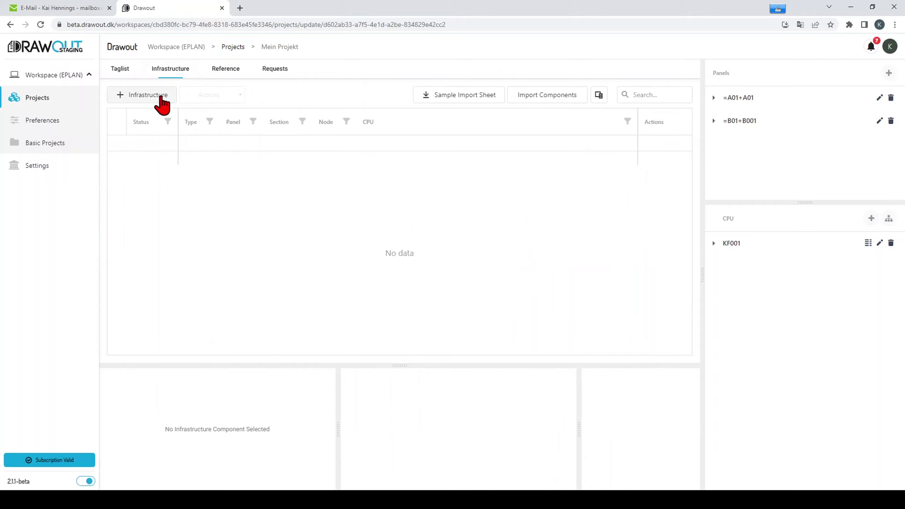
{"action": "left_click", "coordinate": [128, 100]}
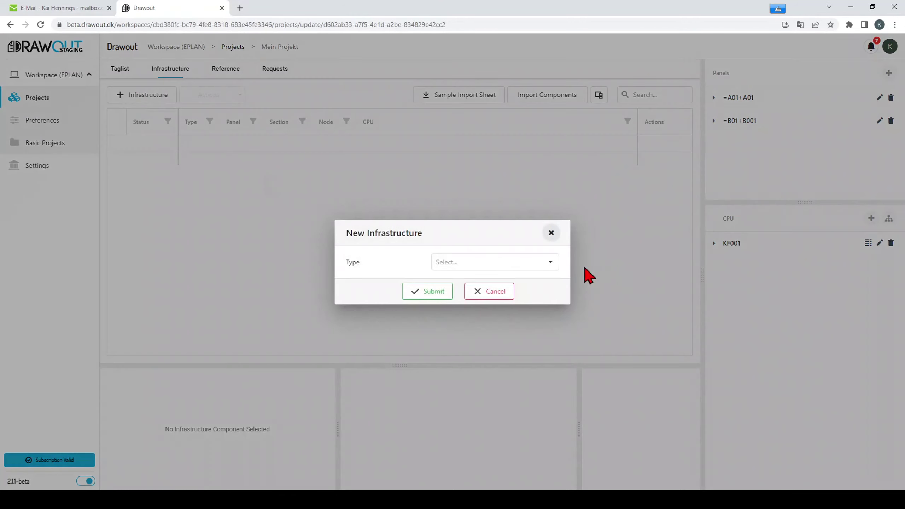
{"action": "left_click", "coordinate": [550, 264]}
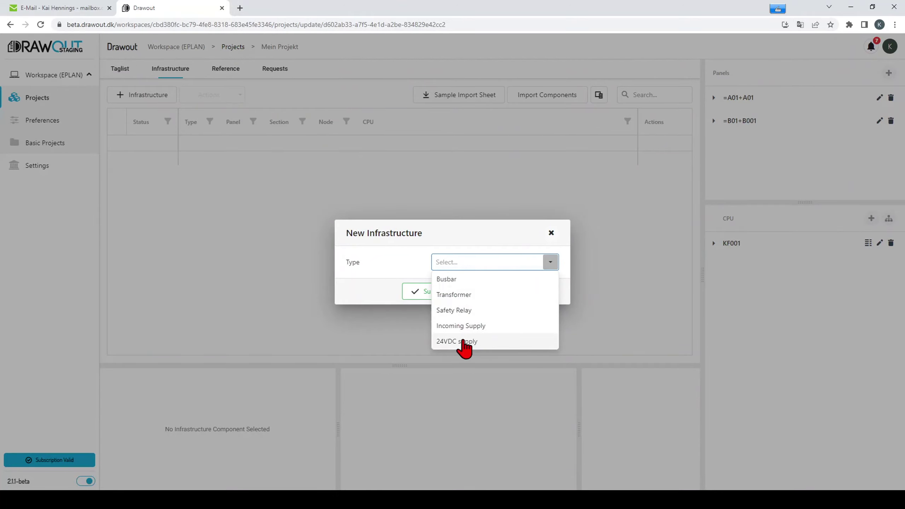
{"action": "left_click", "coordinate": [380, 264]}
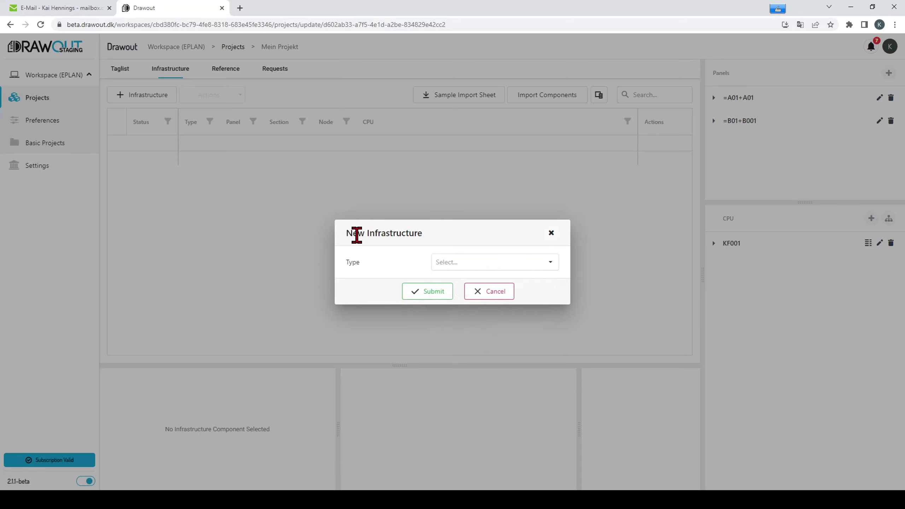
{"action": "left_click", "coordinate": [551, 232]}
- Import the infrastructure components from the file Infra.xlsx
{"action": "left_click", "coordinate": [551, 100]}
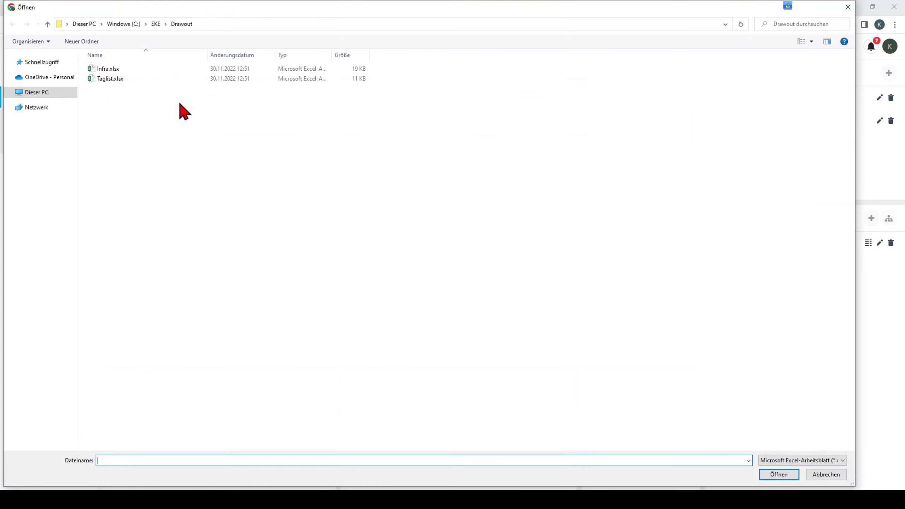
{"action": "left_click", "coordinate": [107, 69]}
{"action": "left_click", "coordinate": [774, 474]}
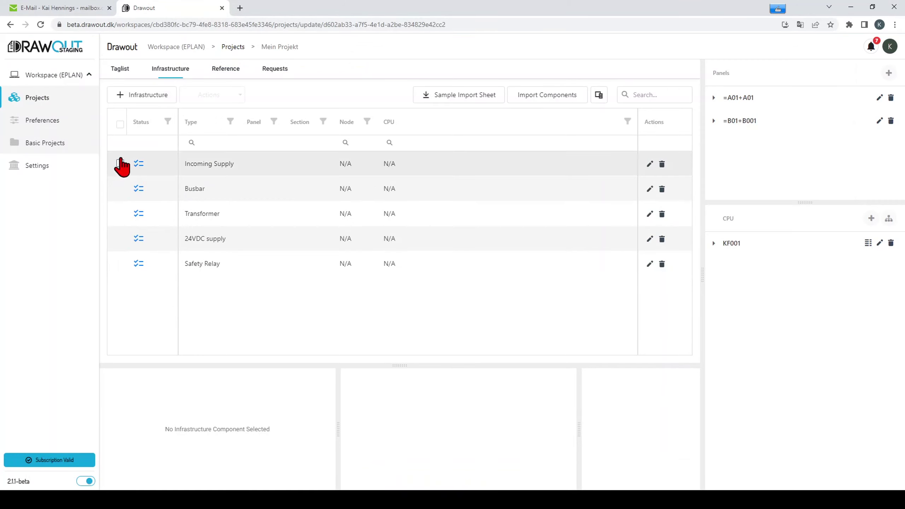
- Assign all infrastructure components to panel =A01+A01, section =A01A01 and node KF100, and confirm the modification
{"action": "left_click", "coordinate": [120, 124]}
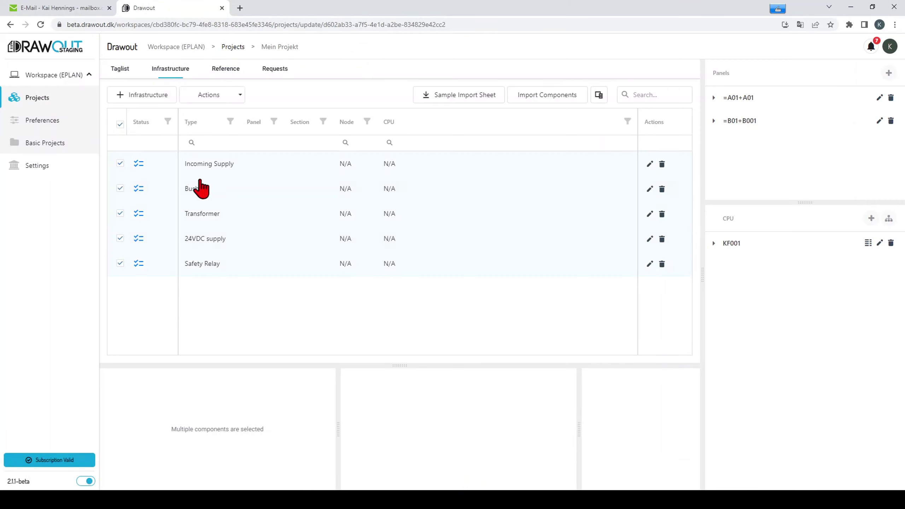
{"action": "left_click", "coordinate": [241, 95]}
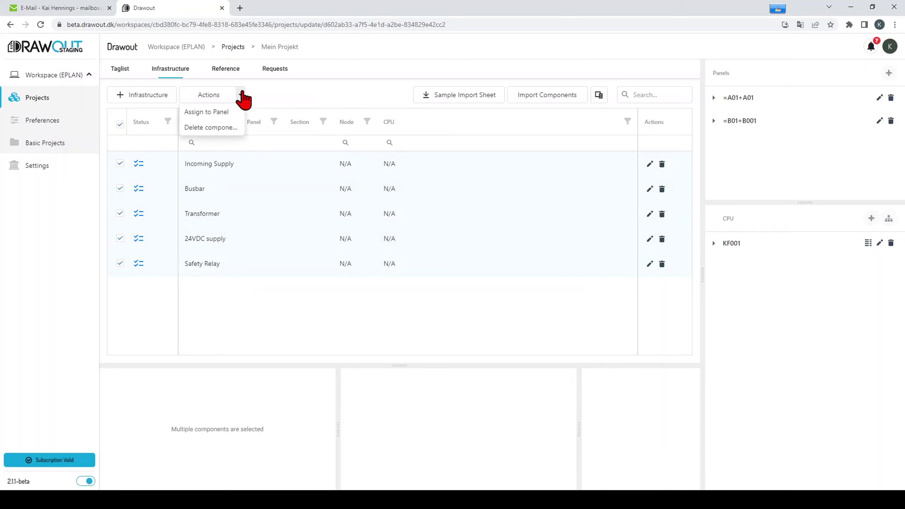
{"action": "left_click", "coordinate": [206, 113]}
{"action": "left_click", "coordinate": [552, 241]}
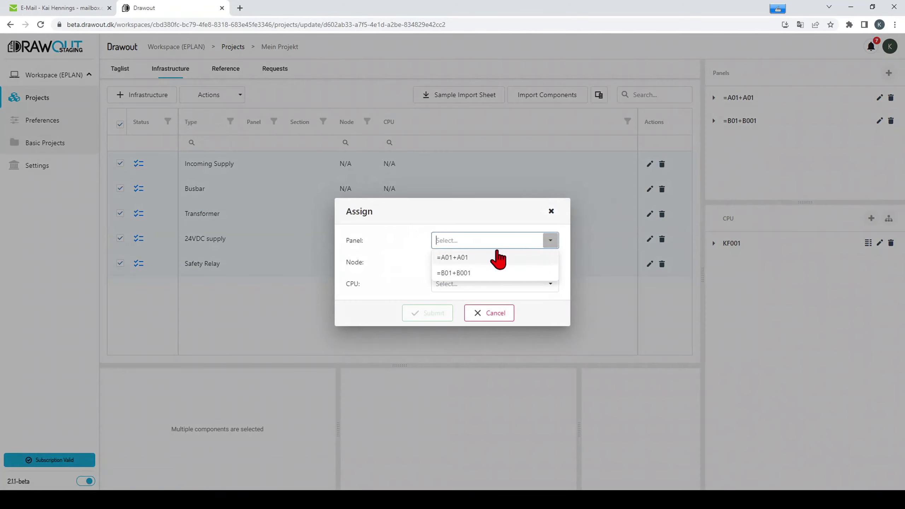
{"action": "left_click", "coordinate": [498, 258]}
{"action": "left_click", "coordinate": [550, 251]}
{"action": "left_click", "coordinate": [509, 270]}
{"action": "left_click", "coordinate": [550, 274]}
{"action": "left_click", "coordinate": [497, 291]}
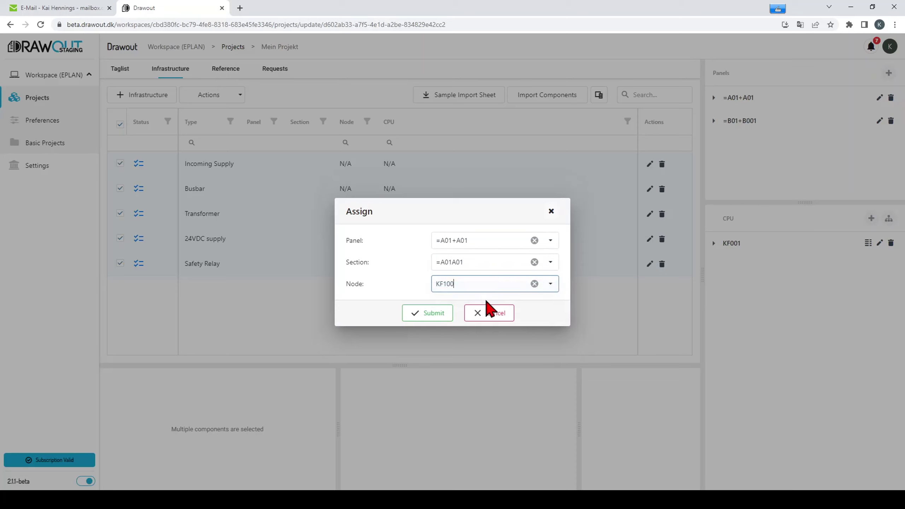
{"action": "left_click", "coordinate": [431, 316]}
{"action": "left_click", "coordinate": [423, 291]}
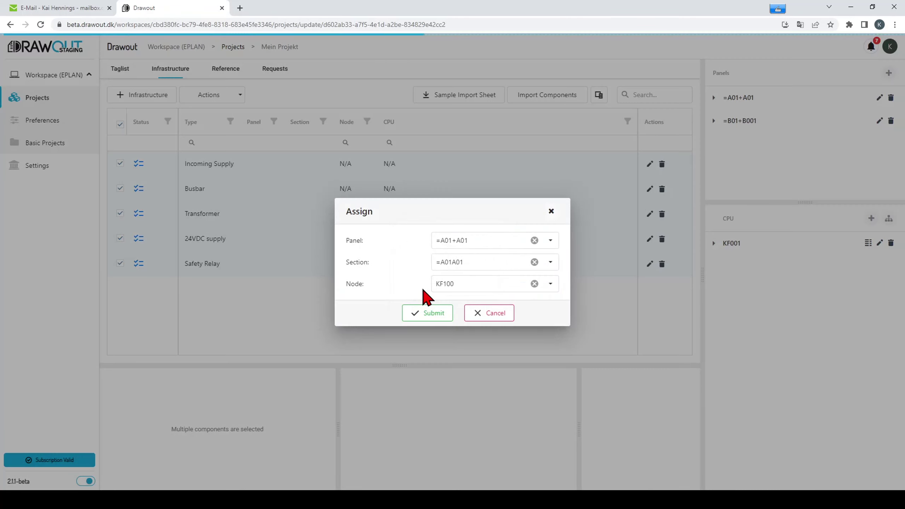
- In the project's references, assign all 400VAC destinations to the 3Phase supply source of the Incoming Supply component
{"action": "left_click", "coordinate": [227, 72]}
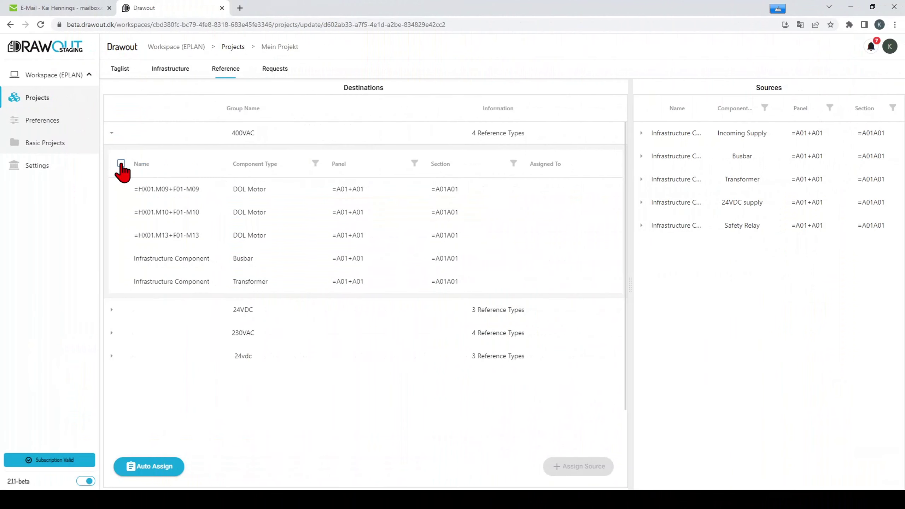
{"action": "left_click", "coordinate": [121, 164]}
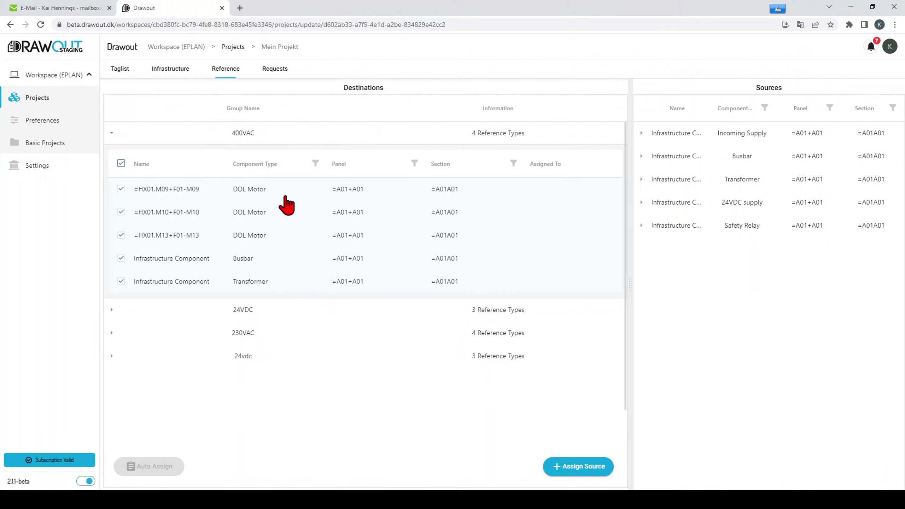
{"action": "left_click", "coordinate": [578, 466]}
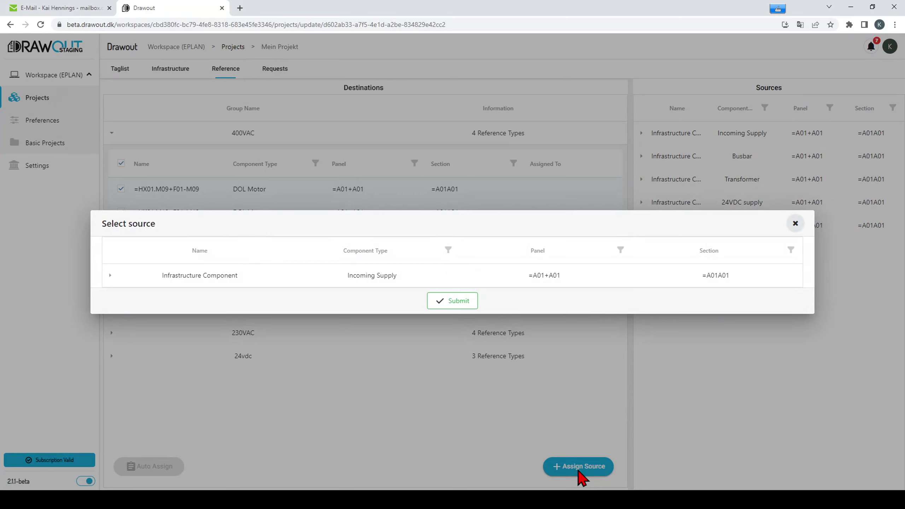
{"action": "left_click", "coordinate": [110, 275]}
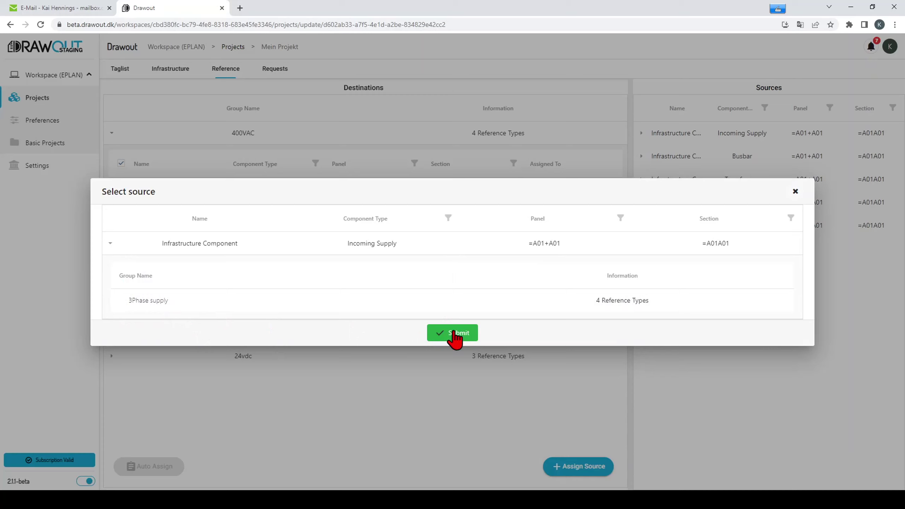
{"action": "mouse_move", "coordinate": [613, 305]}
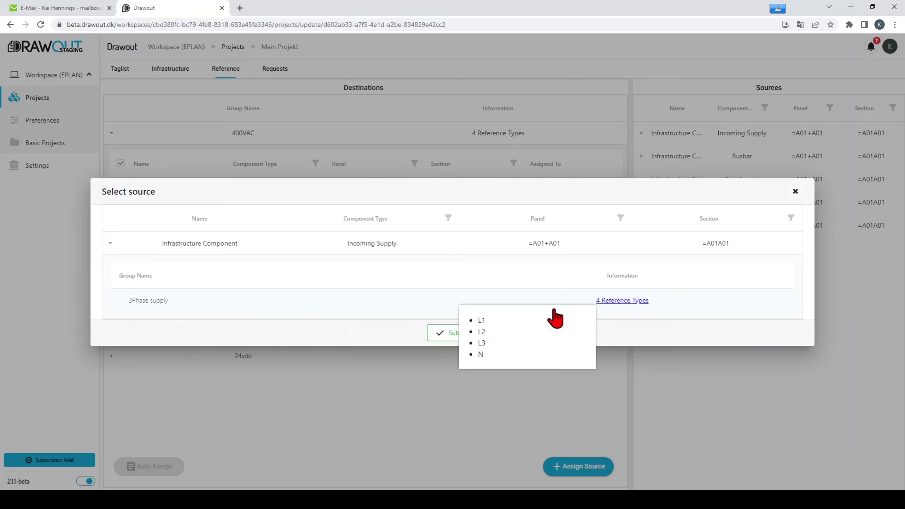
{"action": "left_click", "coordinate": [454, 337]}
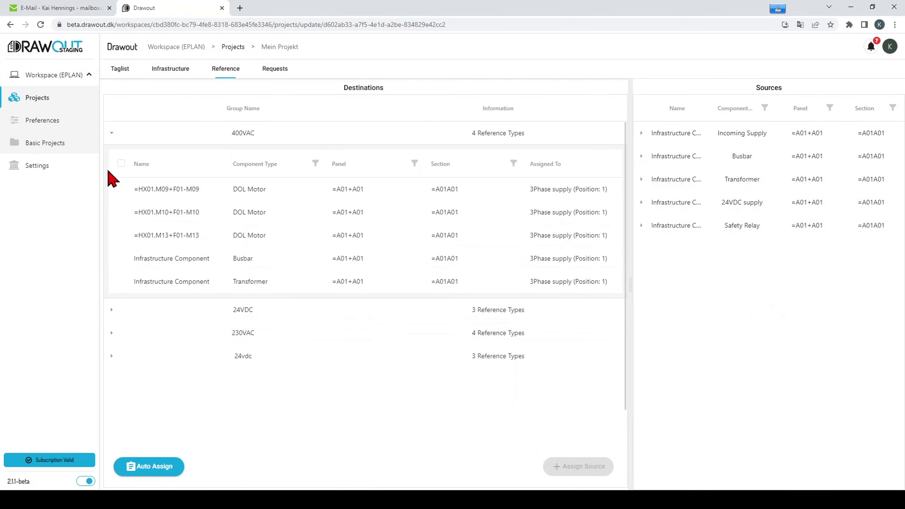
- Select all destinations in the 400VAC, 24VDC, 230VAC and 24vdc groups, auto-assign their sources and confirm the reassignment
{"action": "left_click", "coordinate": [121, 164]}
{"action": "left_click", "coordinate": [111, 310]}
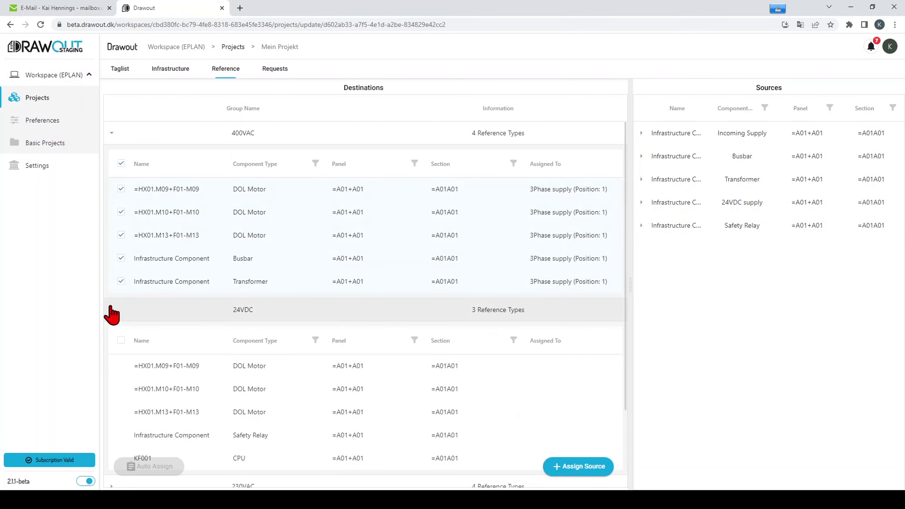
{"action": "left_click", "coordinate": [122, 341]}
{"action": "scroll", "coordinate": [117, 371], "scroll_direction": "down", "scroll_amount": 3}
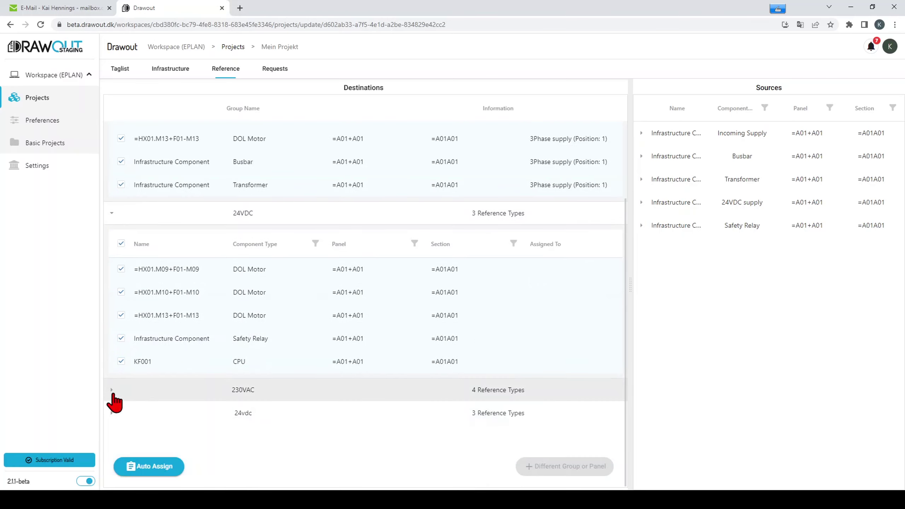
{"action": "left_click", "coordinate": [114, 396]}
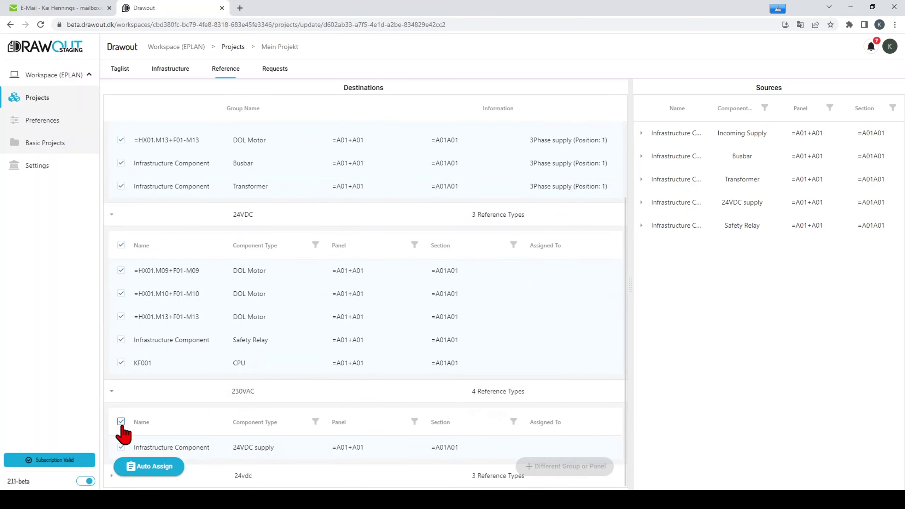
{"action": "left_click", "coordinate": [112, 476]}
{"action": "left_click", "coordinate": [113, 470]}
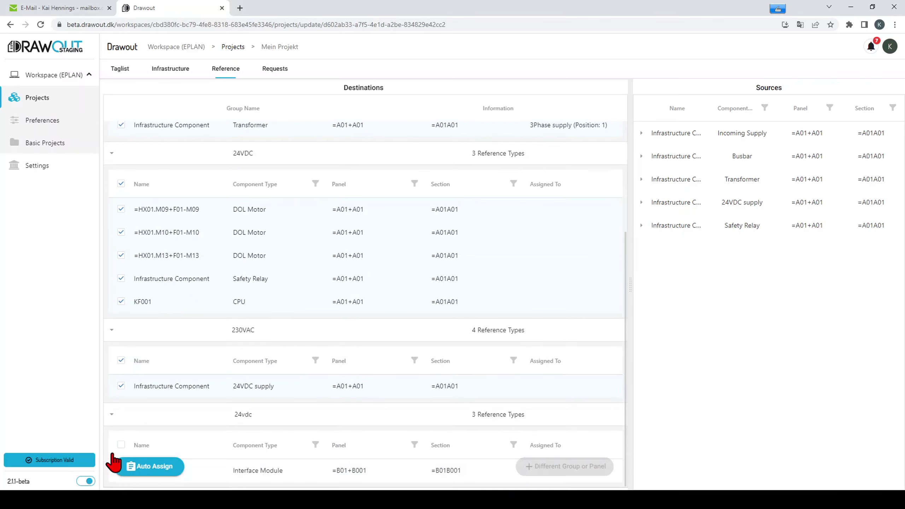
{"action": "left_click", "coordinate": [150, 468]}
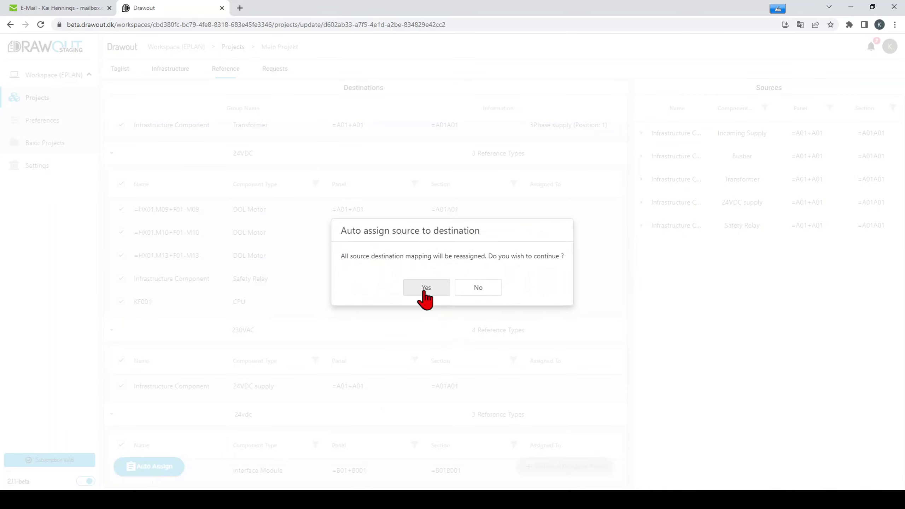
{"action": "left_click", "coordinate": [418, 290]}
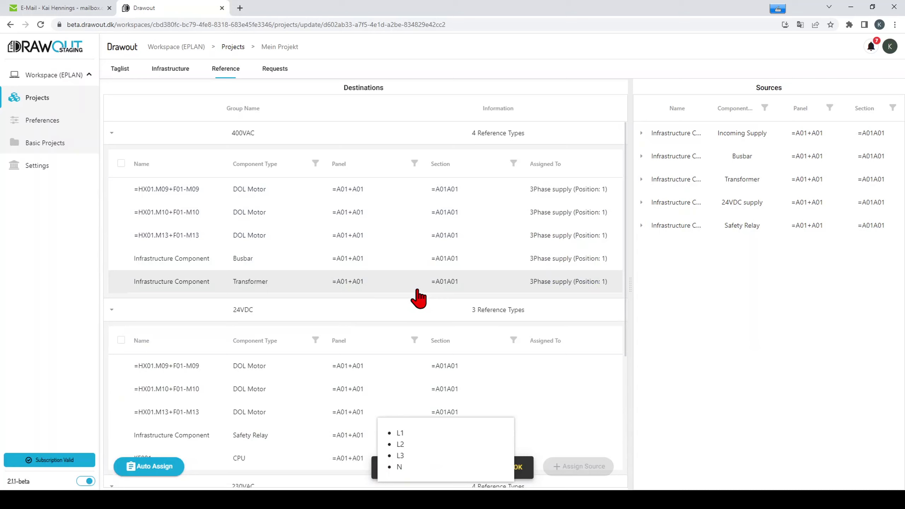
{"action": "scroll", "coordinate": [505, 370], "scroll_direction": "down", "scroll_amount": 5}
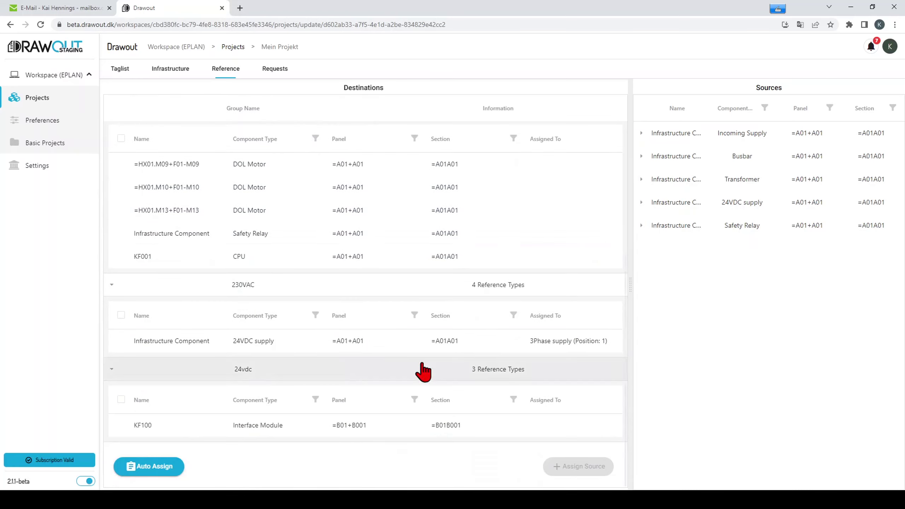
- In the project's requests, submit a new generation request for panel =A01+A01
{"action": "left_click", "coordinate": [277, 70]}
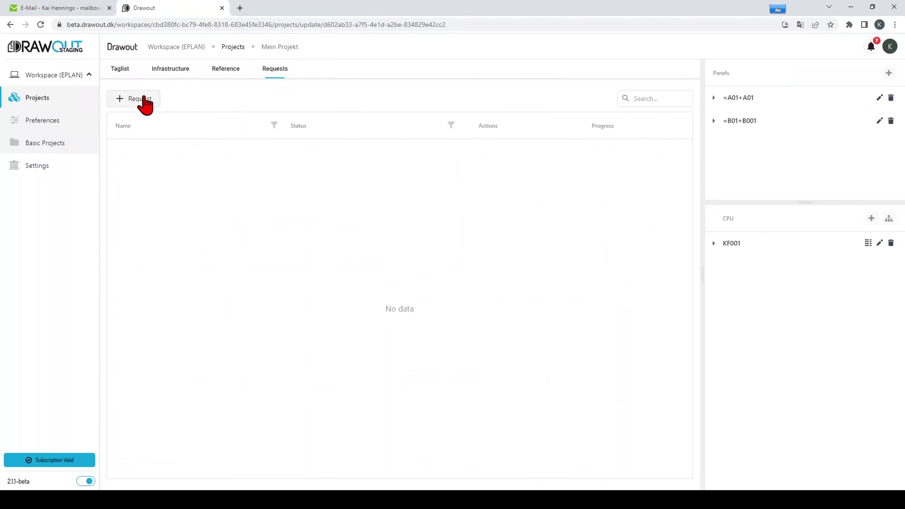
{"action": "left_click", "coordinate": [140, 99]}
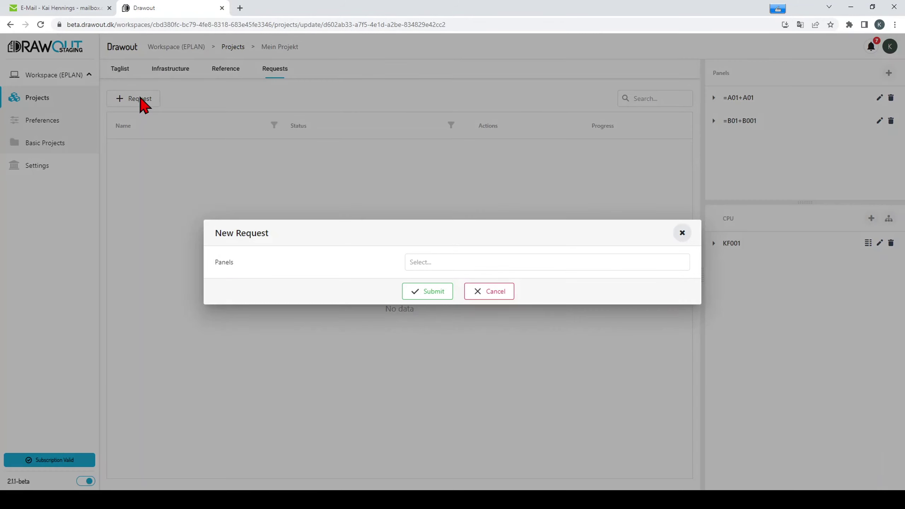
{"action": "left_click", "coordinate": [633, 264]}
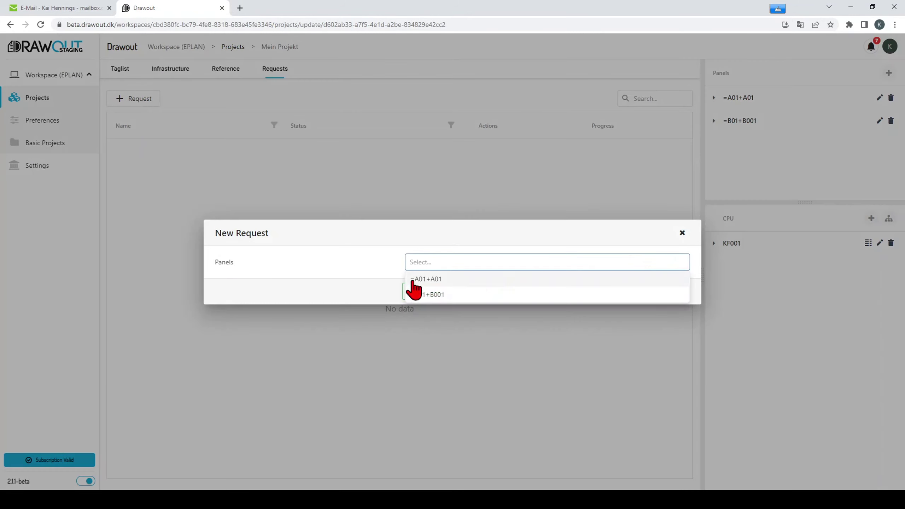
{"action": "left_click", "coordinate": [430, 282]}
{"action": "left_click", "coordinate": [424, 294]}
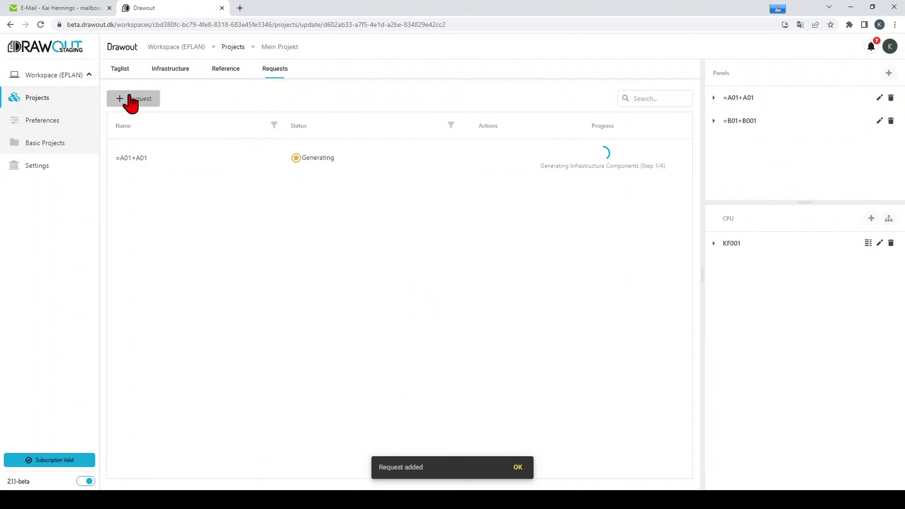
- Submit another generation request for panel =B01+B001
{"action": "left_click", "coordinate": [128, 100]}
{"action": "left_click", "coordinate": [473, 267]}
{"action": "left_click", "coordinate": [441, 295]}
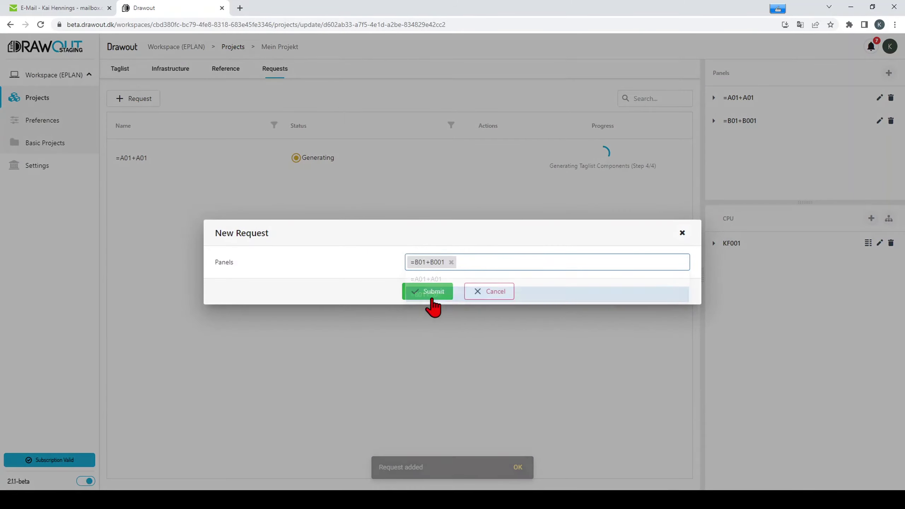
{"action": "left_click", "coordinate": [417, 295]}
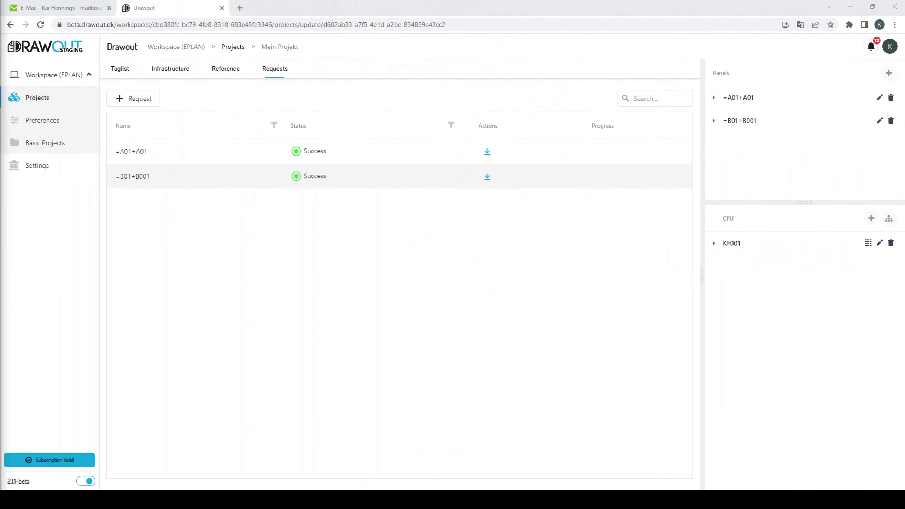
- Download the generated files of both panel requests and open the archive Mein Projekt_8.zip
{"action": "left_click", "coordinate": [487, 153]}
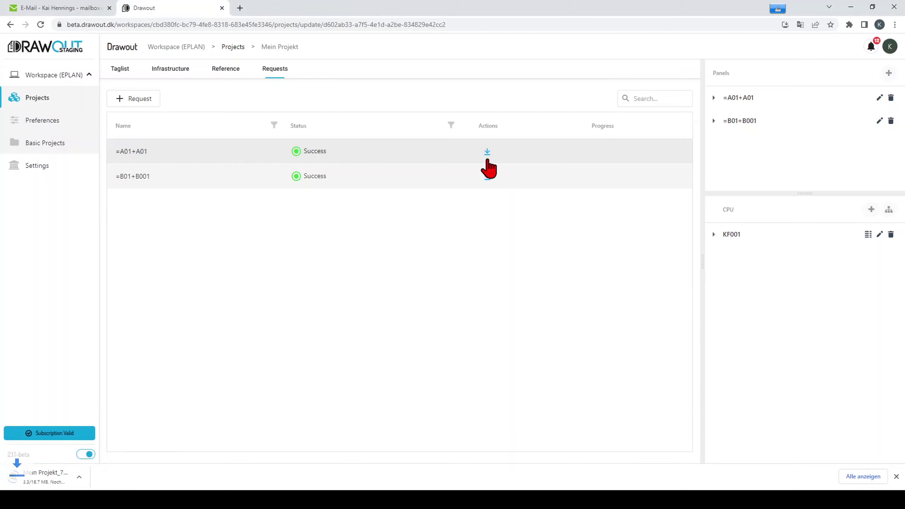
{"action": "left_click", "coordinate": [488, 176]}
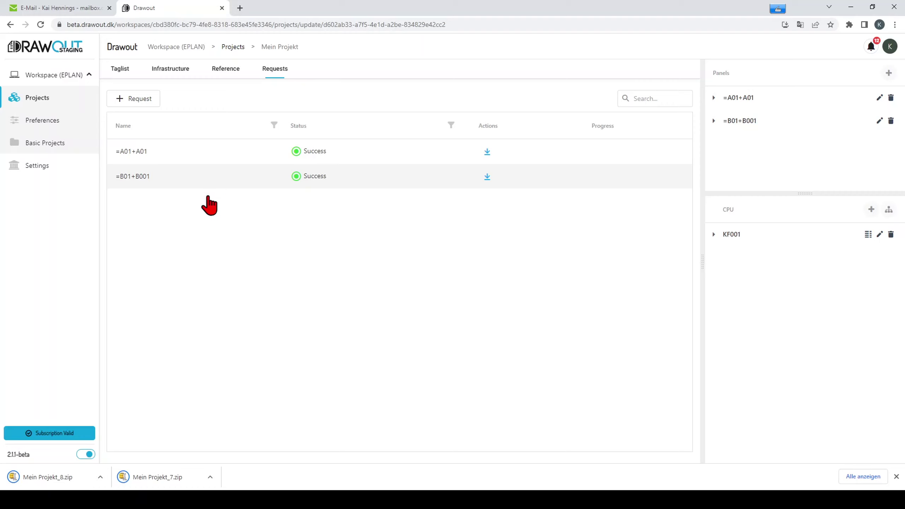
{"action": "left_click", "coordinate": [101, 477]}
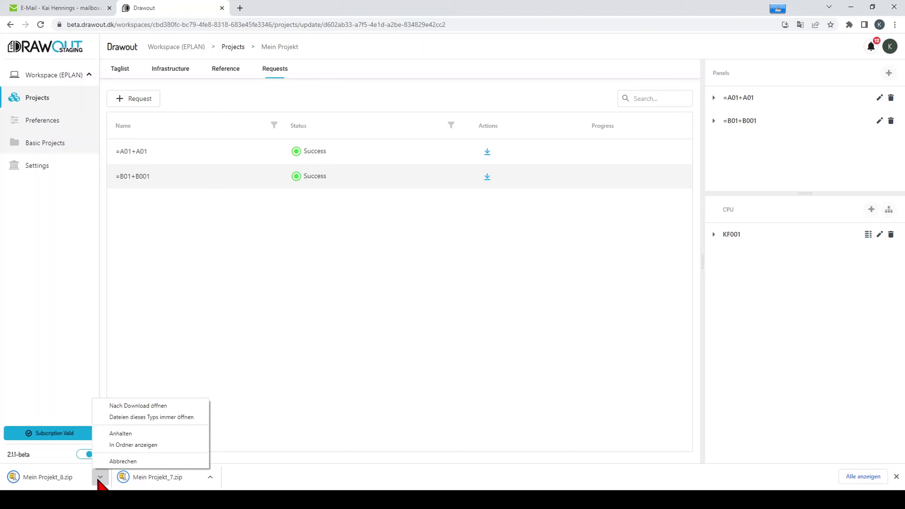
{"action": "left_click", "coordinate": [143, 407]}
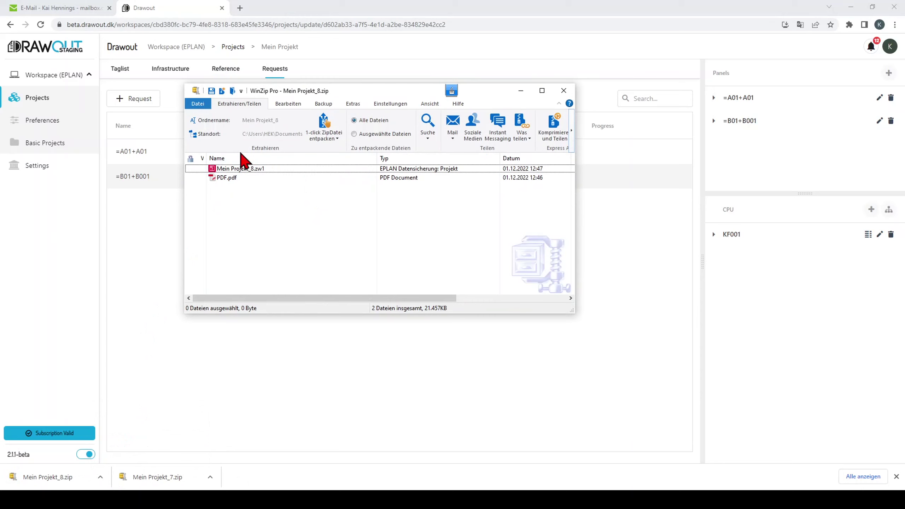
- Open PDF.pdf from the archive and review its page overview, PLC rack, module and transmitter drawings
{"action": "left_click", "coordinate": [251, 171]}
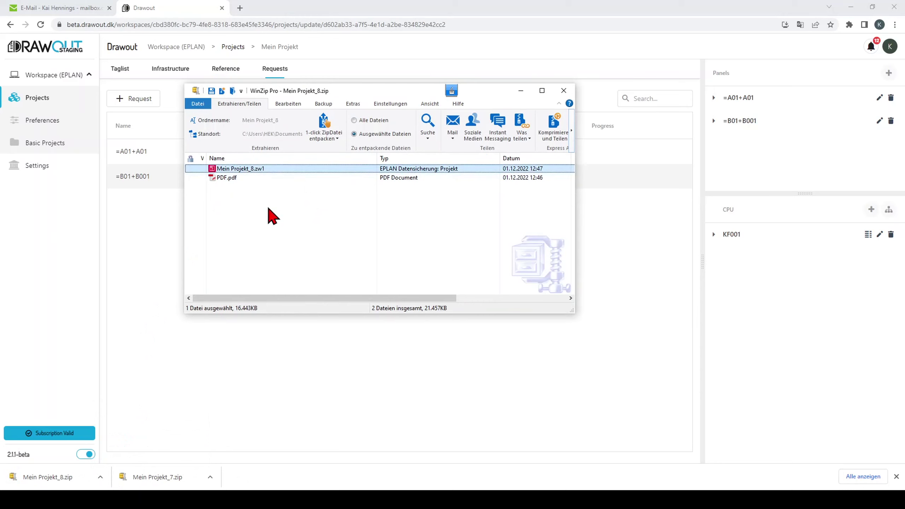
{"action": "double_click", "coordinate": [224, 177]}
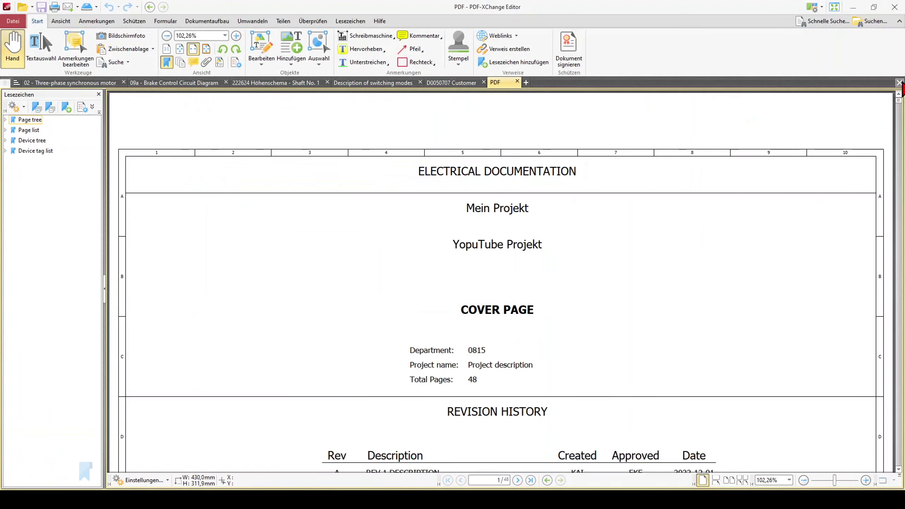
{"action": "scroll", "coordinate": [567, 282], "scroll_direction": "down", "scroll_amount": 10}
{"action": "scroll", "coordinate": [566, 281], "scroll_direction": "down", "scroll_amount": 15}
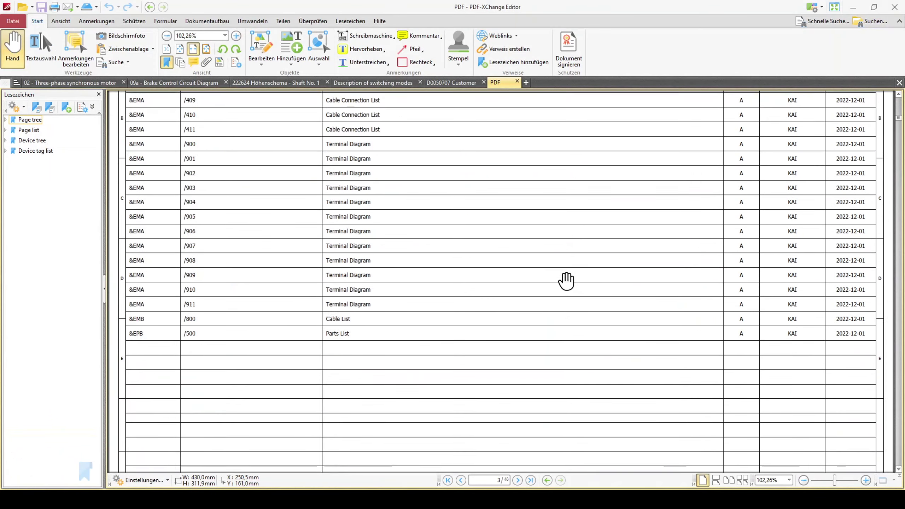
{"action": "scroll", "coordinate": [569, 289], "scroll_direction": "up", "scroll_amount": 3}
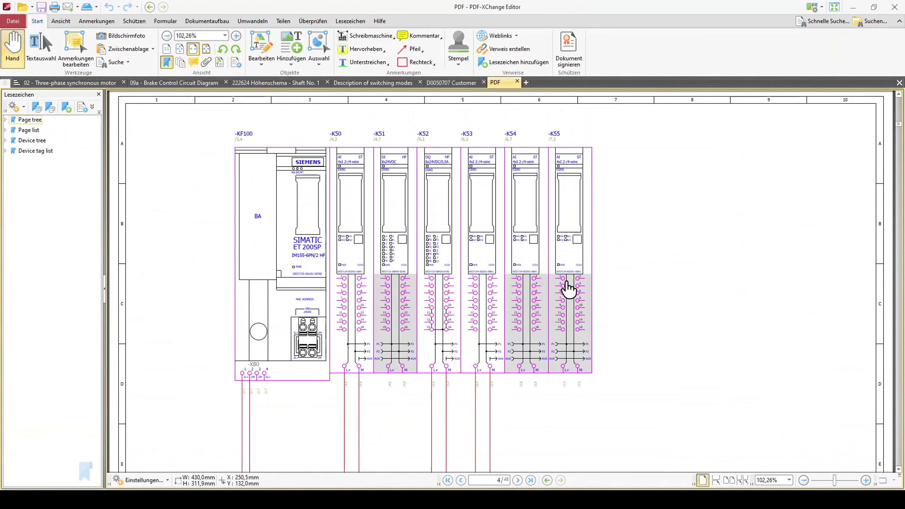
{"action": "left_click", "coordinate": [478, 240]}
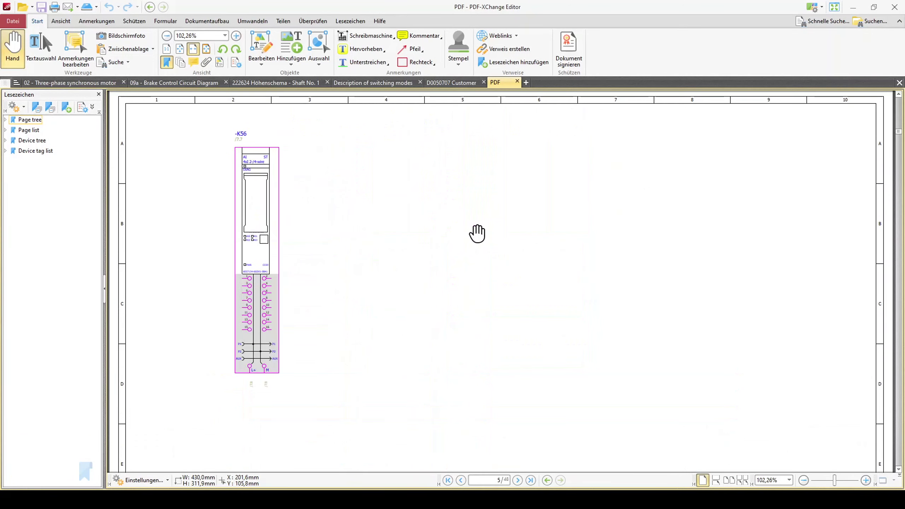
{"action": "scroll", "coordinate": [479, 242], "scroll_direction": "down", "scroll_amount": 10}
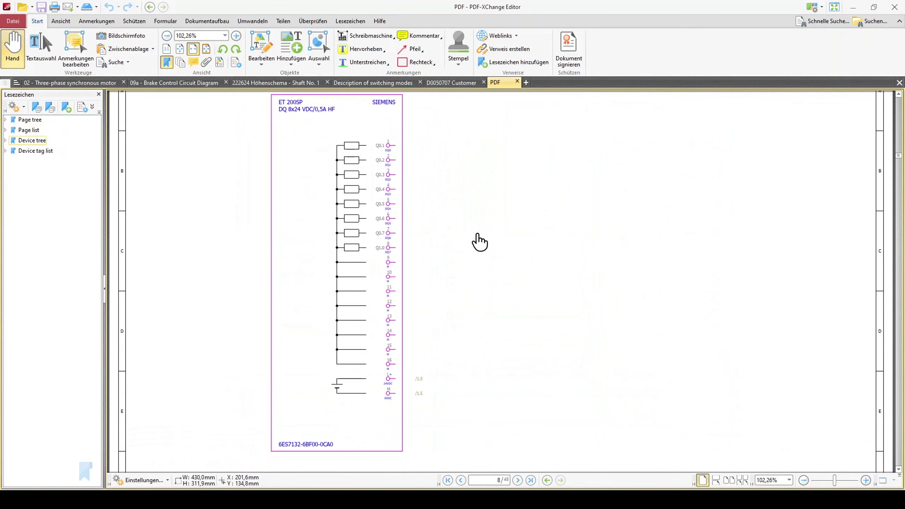
{"action": "scroll", "coordinate": [477, 235], "scroll_direction": "down", "scroll_amount": 10}
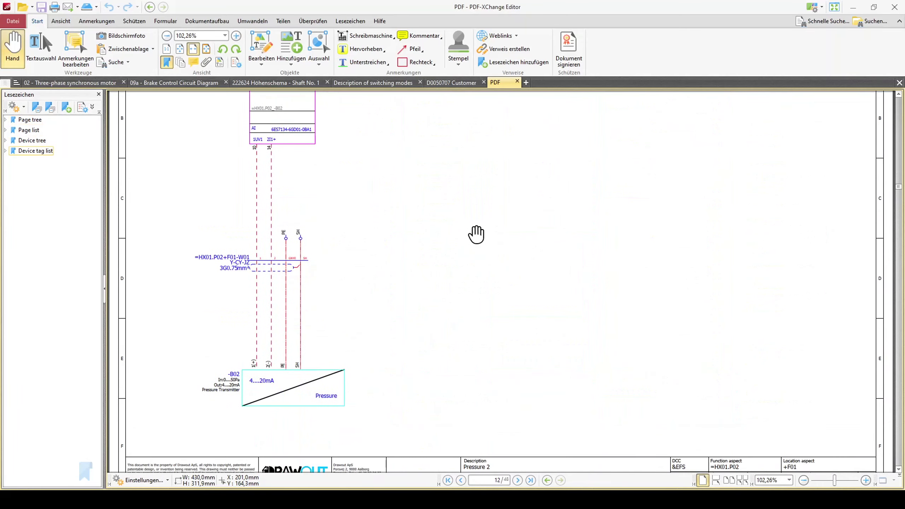
{"action": "scroll", "coordinate": [475, 236], "scroll_direction": "down", "scroll_amount": 5}
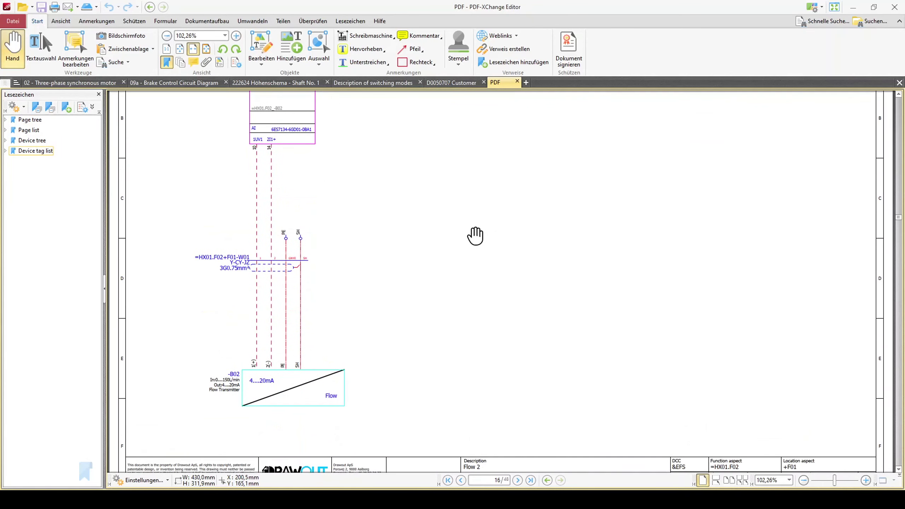
{"action": "scroll", "coordinate": [439, 318], "scroll_direction": "up", "scroll_amount": 1}
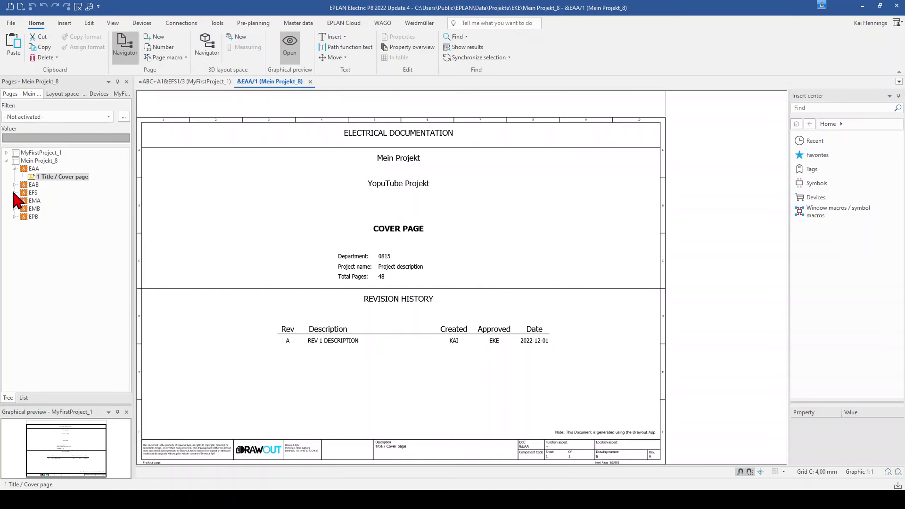
- In EPLAN Electric P8, expand Mein Projekt_8 through EFS, B001 and B01 and open page 1 ET200SP PLC System
{"action": "left_click", "coordinate": [15, 192]}
{"action": "left_click", "coordinate": [23, 200]}
{"action": "left_click", "coordinate": [31, 209]}
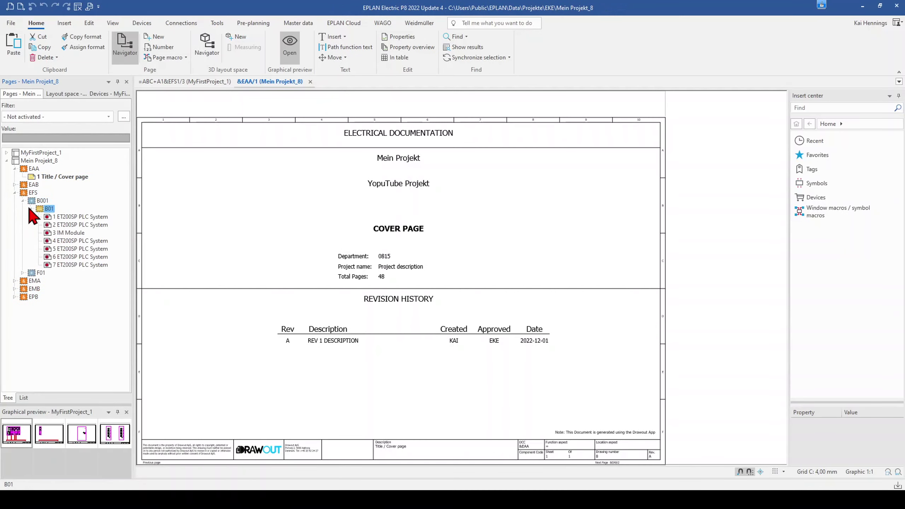
{"action": "left_click", "coordinate": [70, 217]}
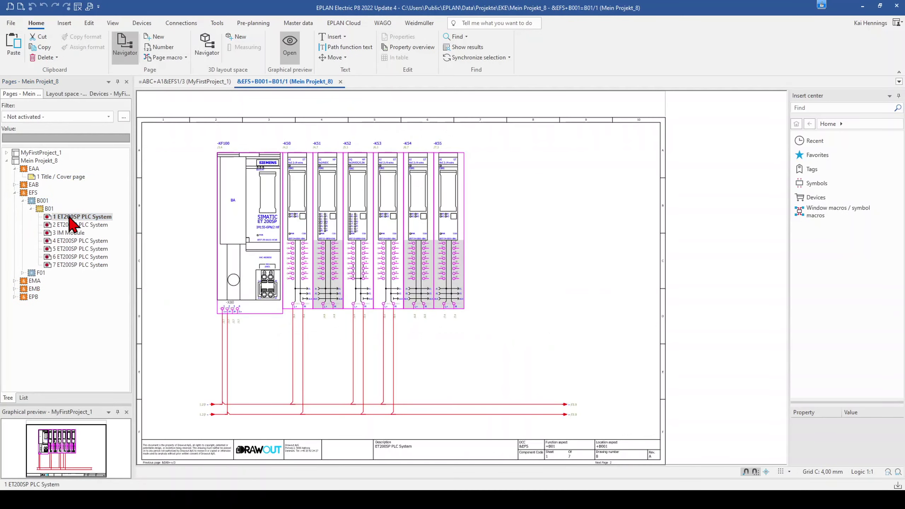
- Review the cover page and ET200SP PLC System pages 1, 2 and 4, and expand the F01 structure
{"action": "left_click", "coordinate": [66, 176]}
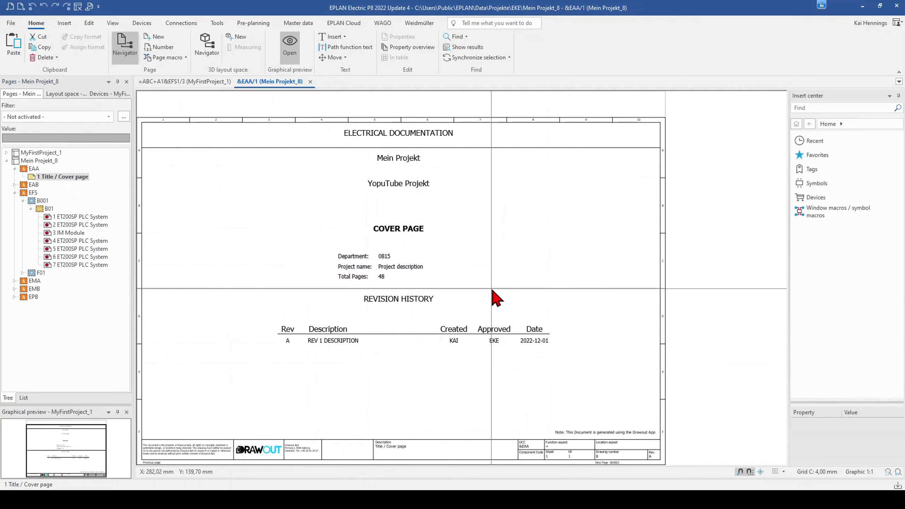
{"action": "left_click", "coordinate": [78, 216]}
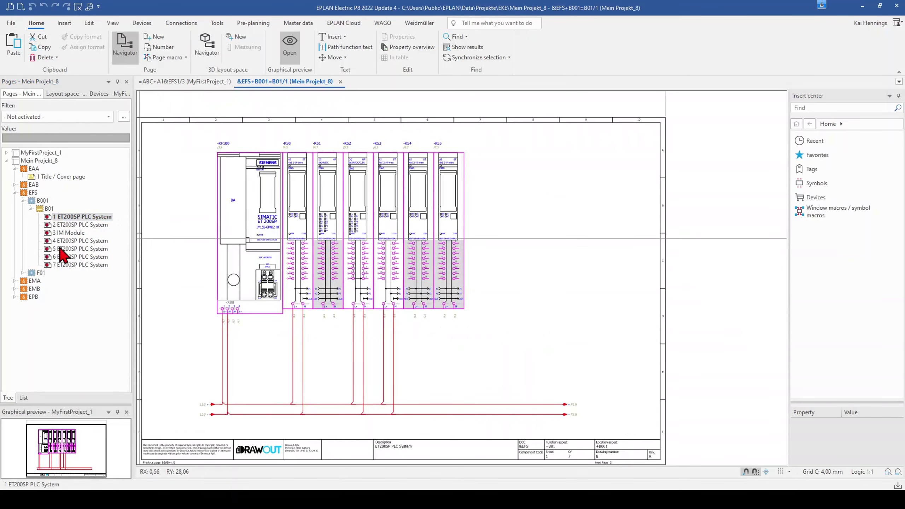
{"action": "left_click", "coordinate": [69, 225]}
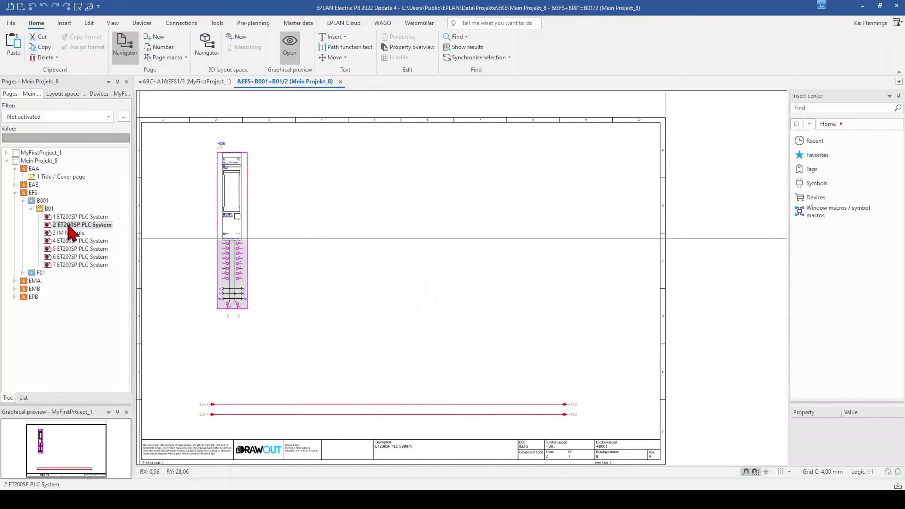
{"action": "left_click", "coordinate": [68, 241]}
{"action": "double_click", "coordinate": [28, 273]}
{"action": "left_click", "coordinate": [38, 282]}
{"action": "left_click", "coordinate": [59, 289]}
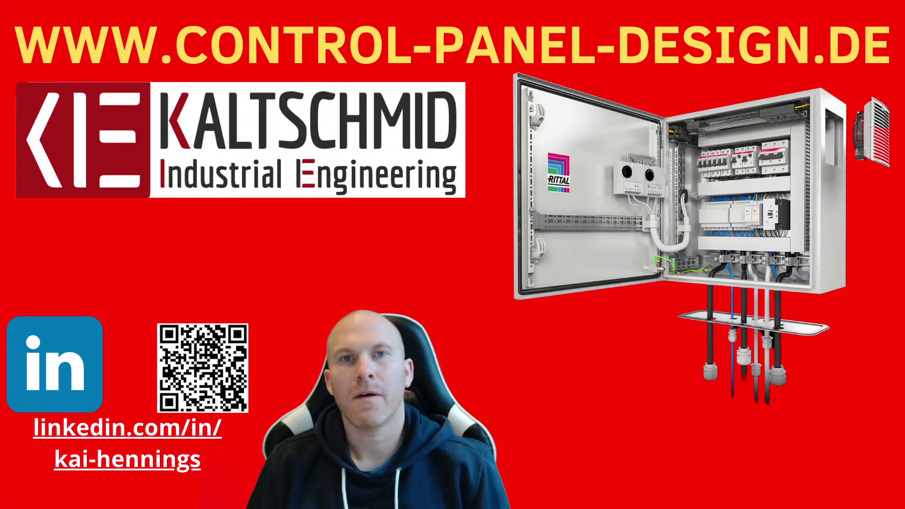